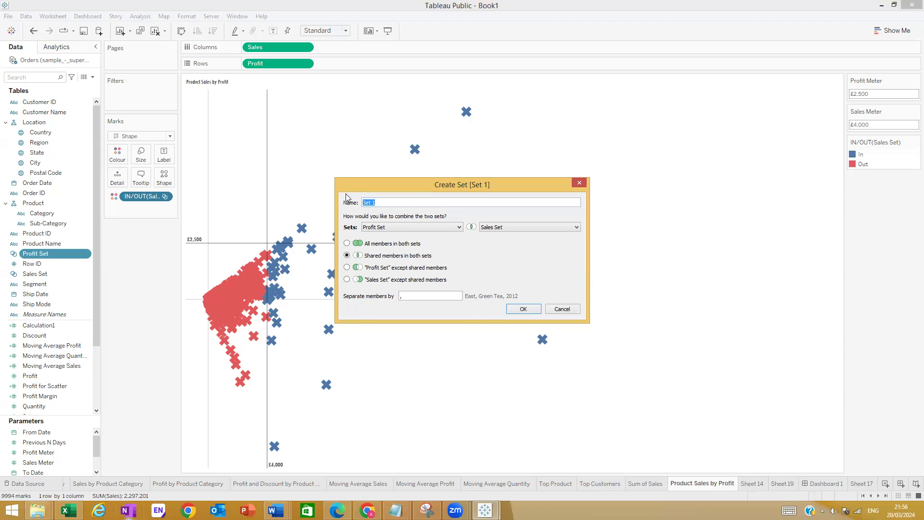
# Name the combined set of shared Profit Set and Sales Set members "Profit and Sales".
pyautogui.write('Prof')
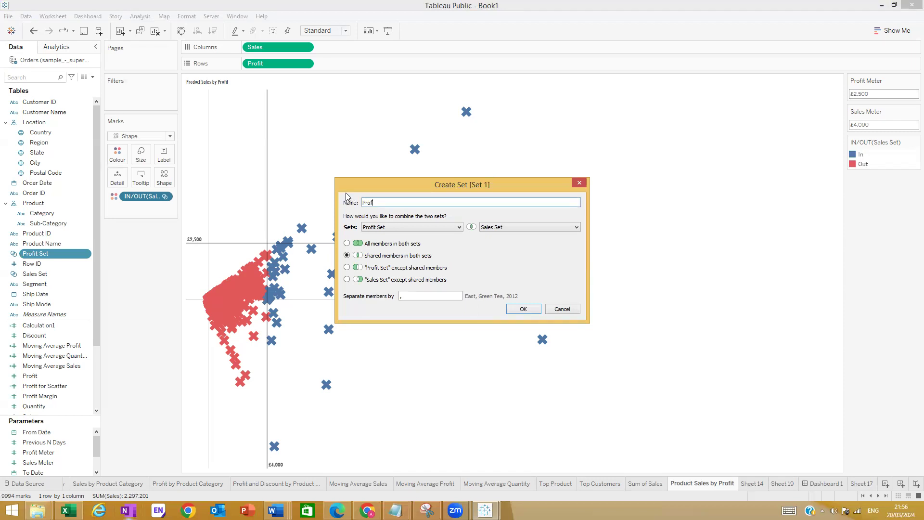
pyautogui.write('it Amd')
pyautogui.press('BackSpace')
pyautogui.press('BackSpace')
pyautogui.press('BackSpace')
pyautogui.write('and')
pyautogui.moveTo(455, 510)
pyautogui.write('Sales')
# Switch to the open Excel workbook, reduce its window, and add a new blank worksheet.
pyautogui.moveTo(77, 510)
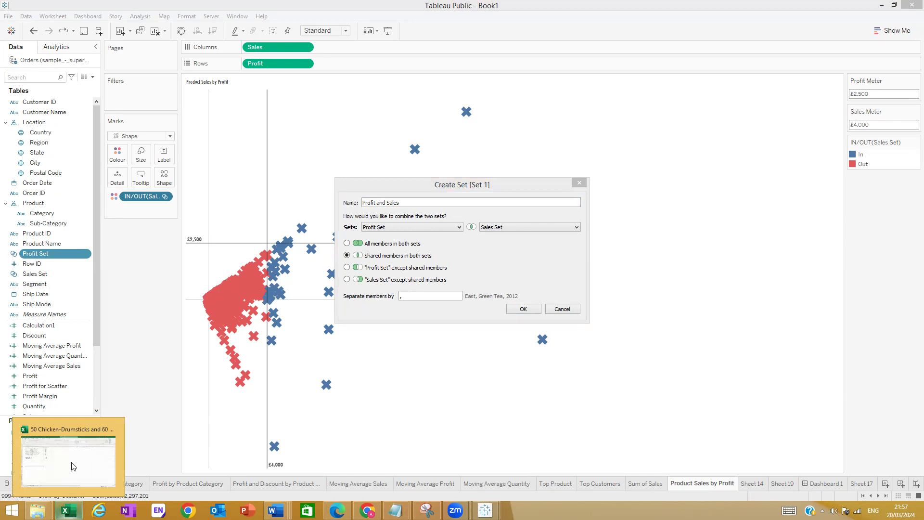
pyautogui.rightClick(69, 510)
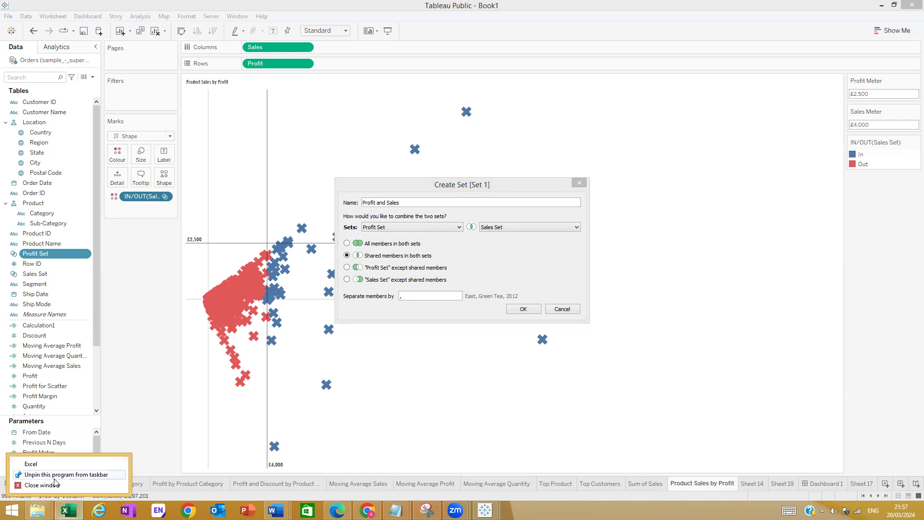
pyautogui.click(69, 511)
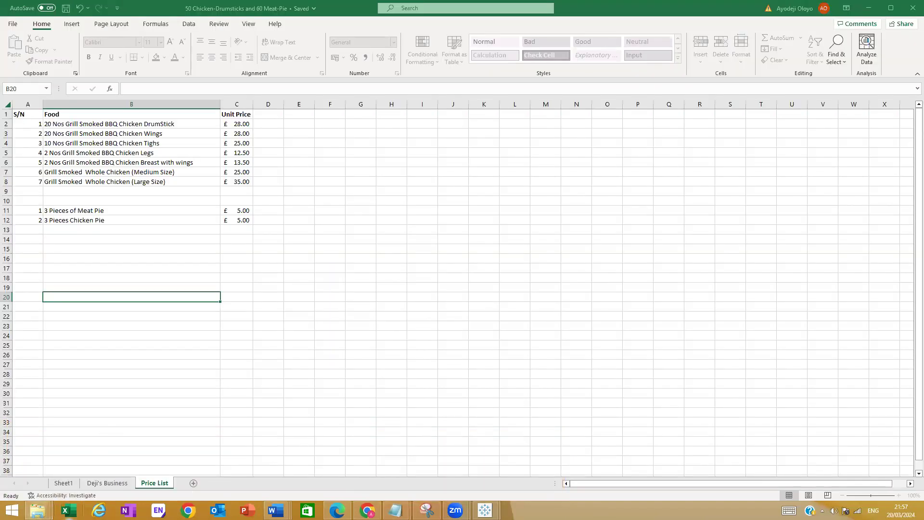
pyautogui.click(75, 489)
pyautogui.press('super+Down')
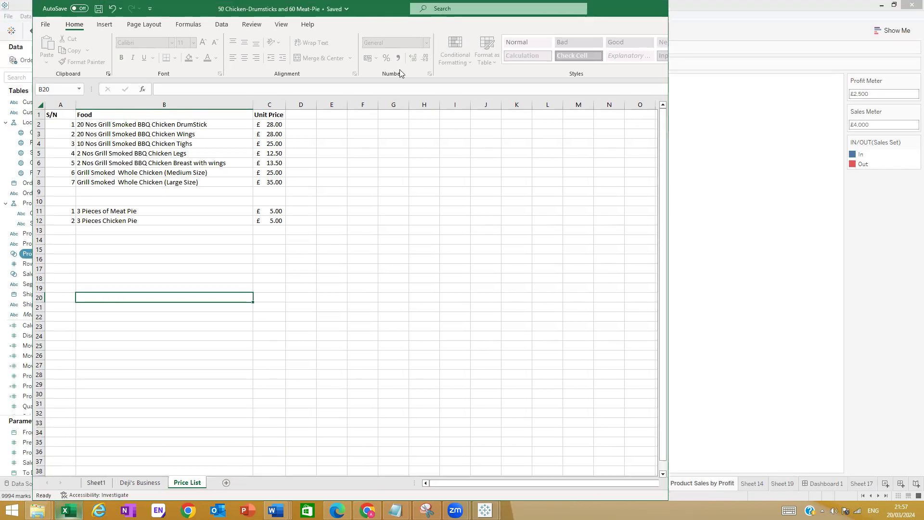
pyautogui.click(227, 483)
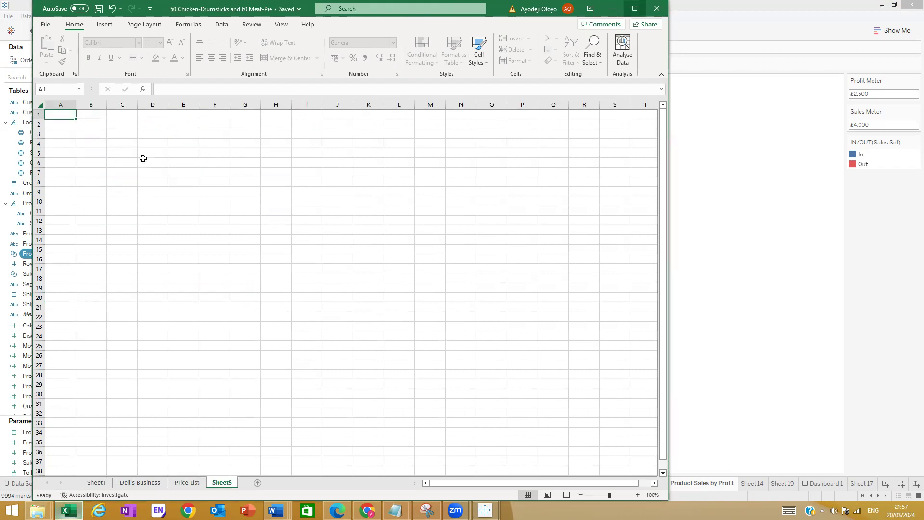
# Enter "a" in cell D6, then merge and centre cells B6 to D6.
pyautogui.click(143, 161)
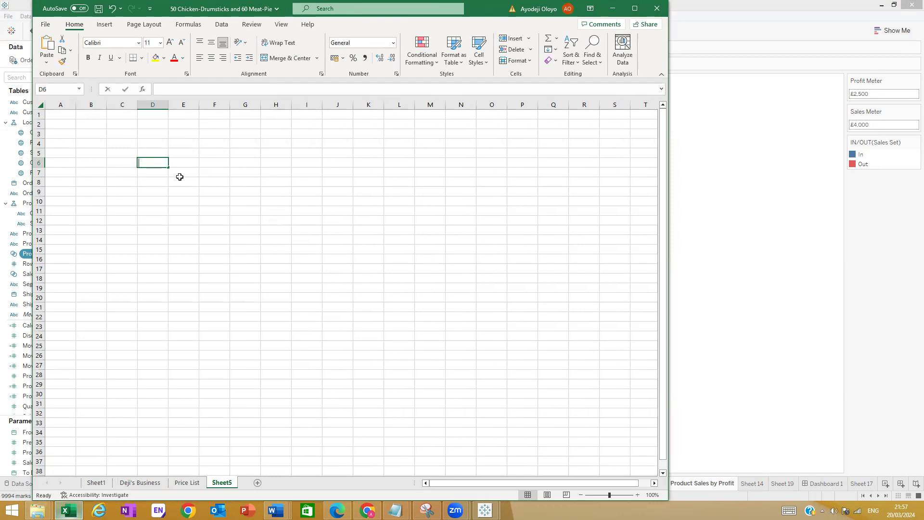
pyautogui.write('a')
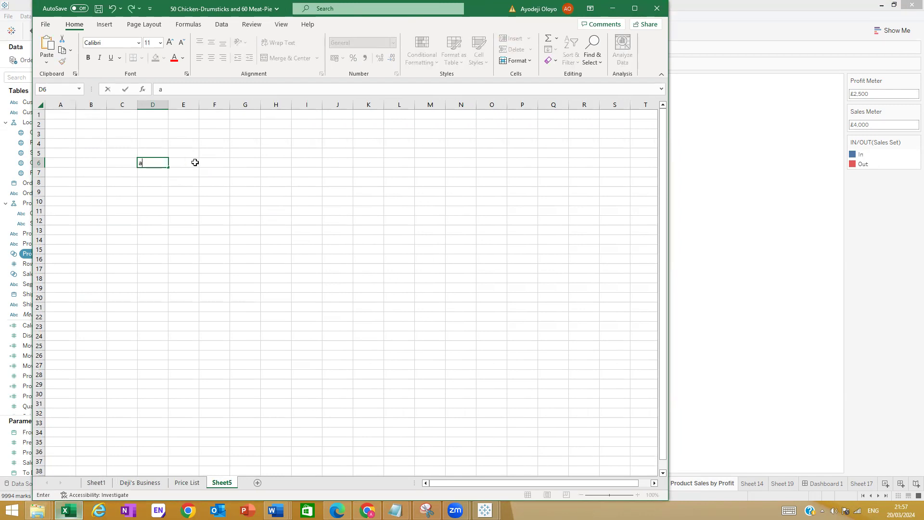
pyautogui.press('Tab')
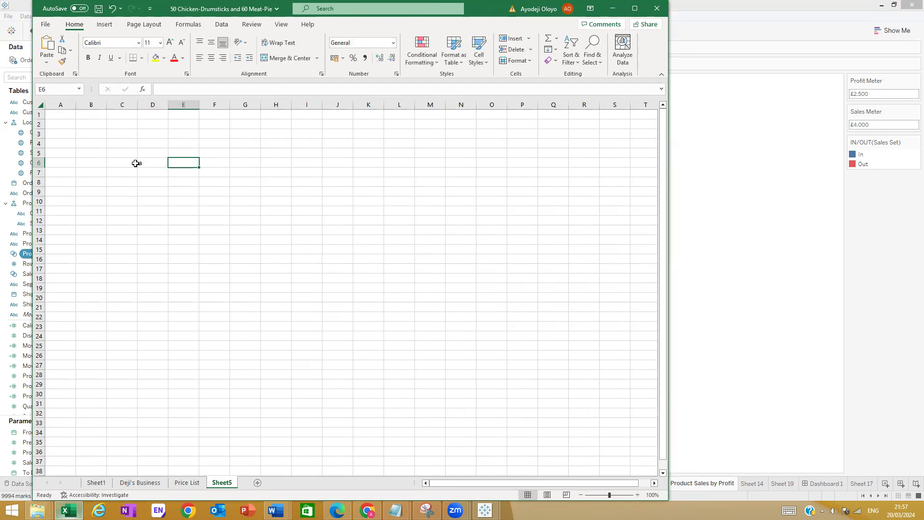
pyautogui.moveTo(93, 162); pyautogui.dragTo(162, 163)
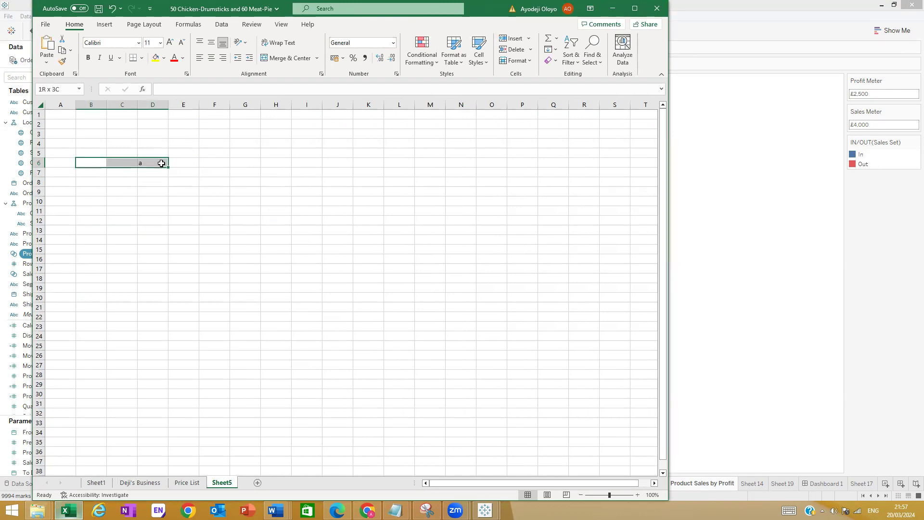
pyautogui.click(285, 58)
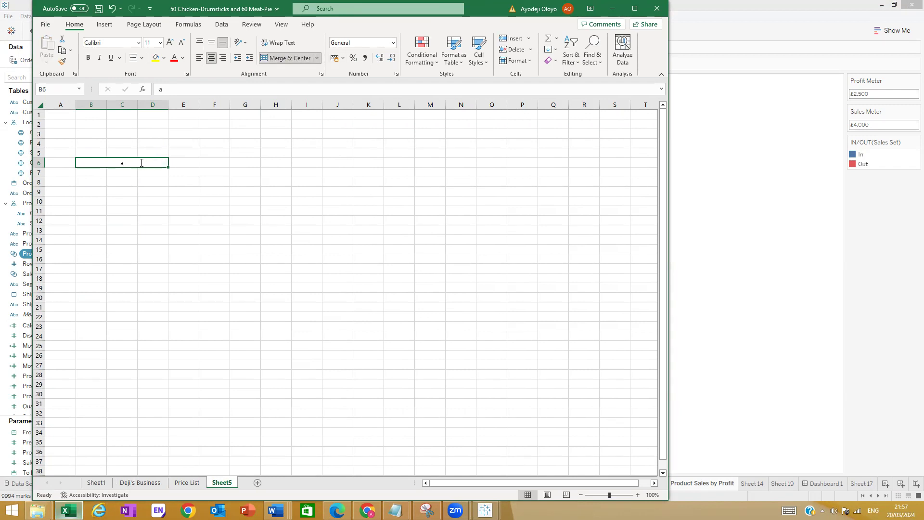
# Replace the text in the merged cell B6 with "Box A" and make it bold.
pyautogui.doubleClick(142, 163)
pyautogui.press('BackSpace')
pyautogui.write('Box A')
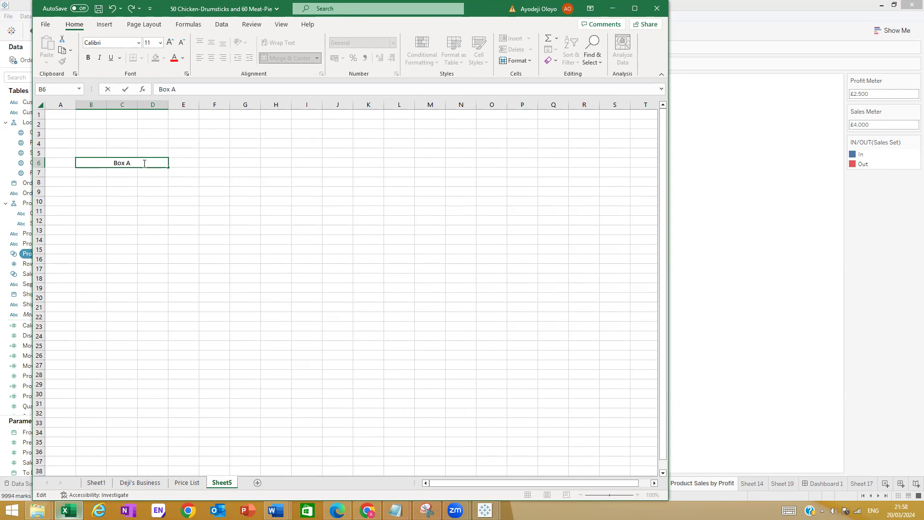
pyautogui.rightClick(98, 168)
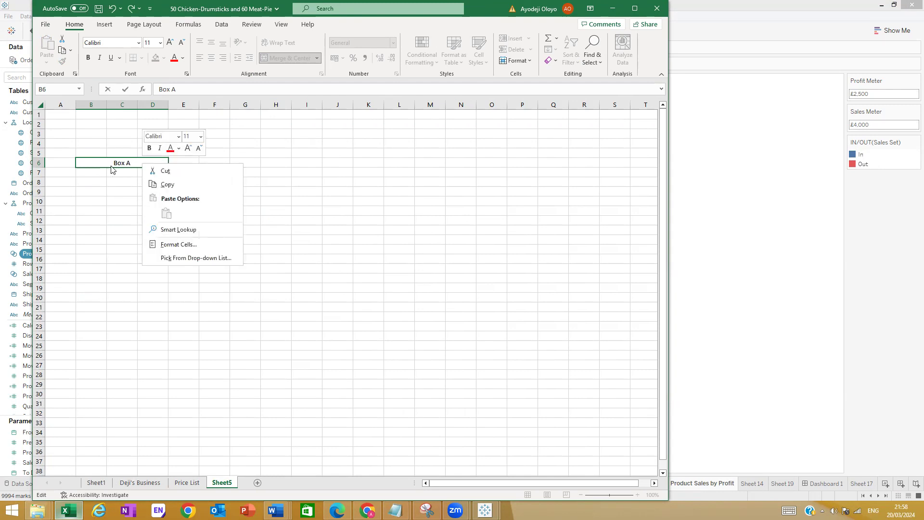
pyautogui.press('Escape')
pyautogui.moveTo(131, 164); pyautogui.dragTo(111, 164)
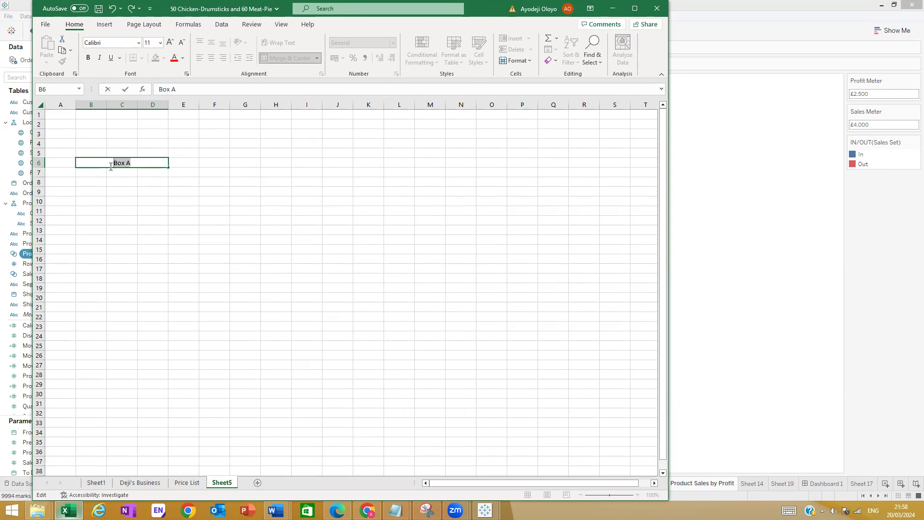
pyautogui.click(88, 58)
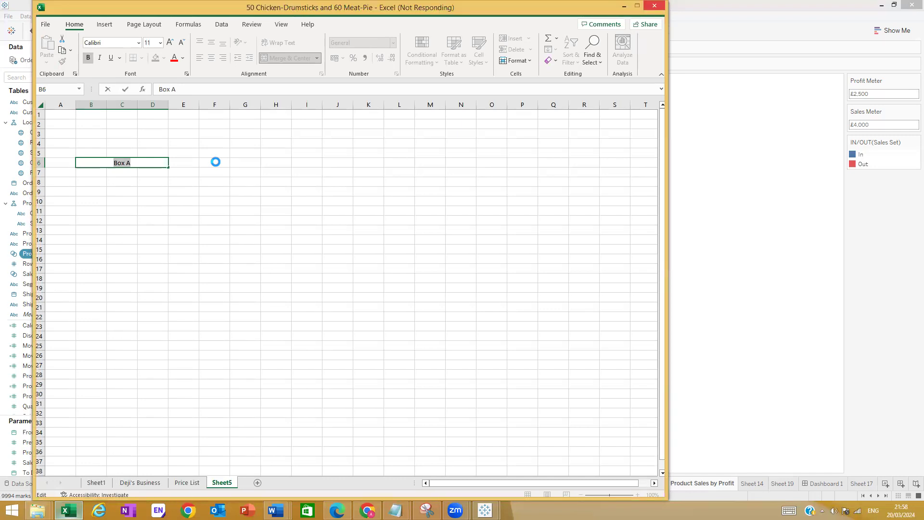
# Merge and centre cells F6 to H6 and enter the bold heading "Box B".
pyautogui.moveTo(216, 161); pyautogui.dragTo(271, 163)
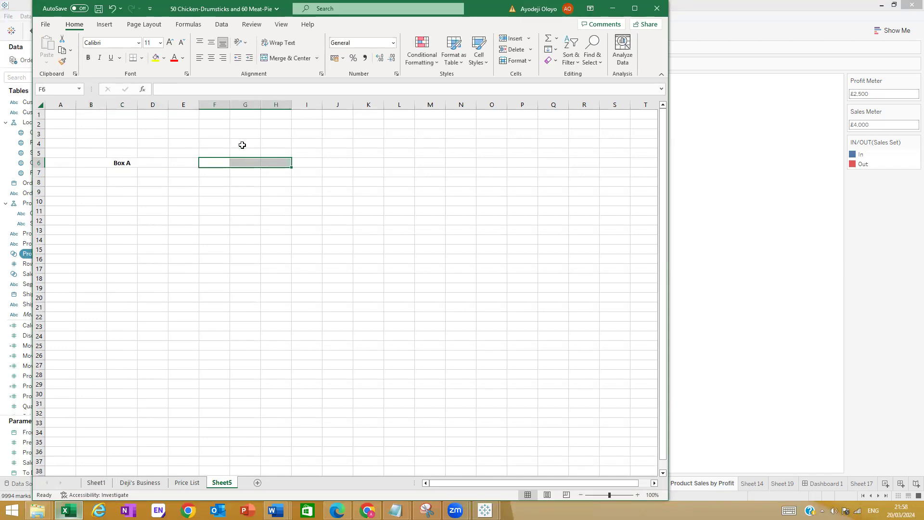
pyautogui.click(283, 57)
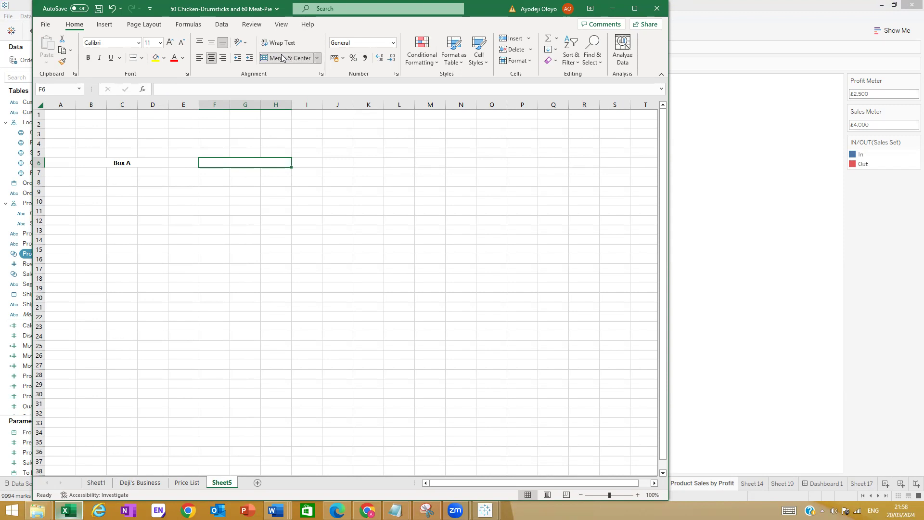
pyautogui.write('Bo')
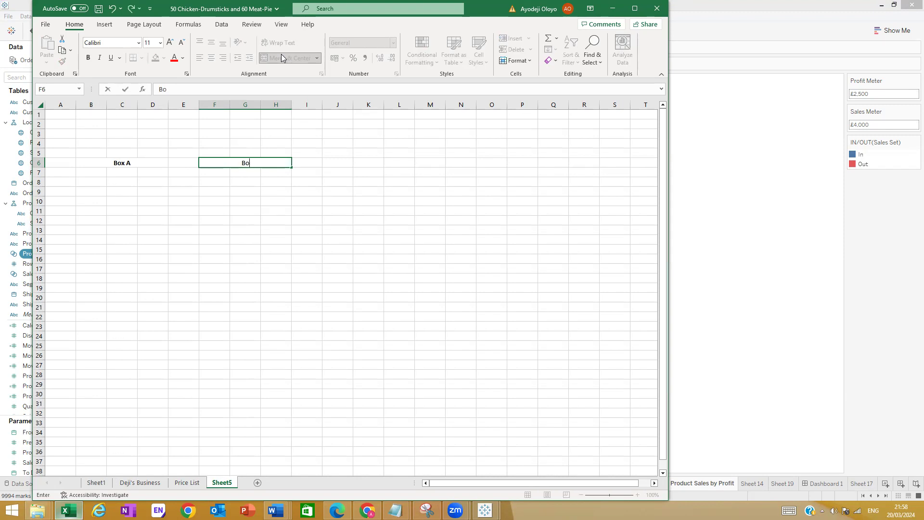
pyautogui.write('x B')
pyautogui.moveTo(254, 163); pyautogui.dragTo(235, 162)
# Enter the heading "S/N" in B7 under Box A and number cells B8 to B12 from 1 to 5.
pyautogui.click(92, 179)
pyautogui.click(97, 165)
pyautogui.click(97, 173)
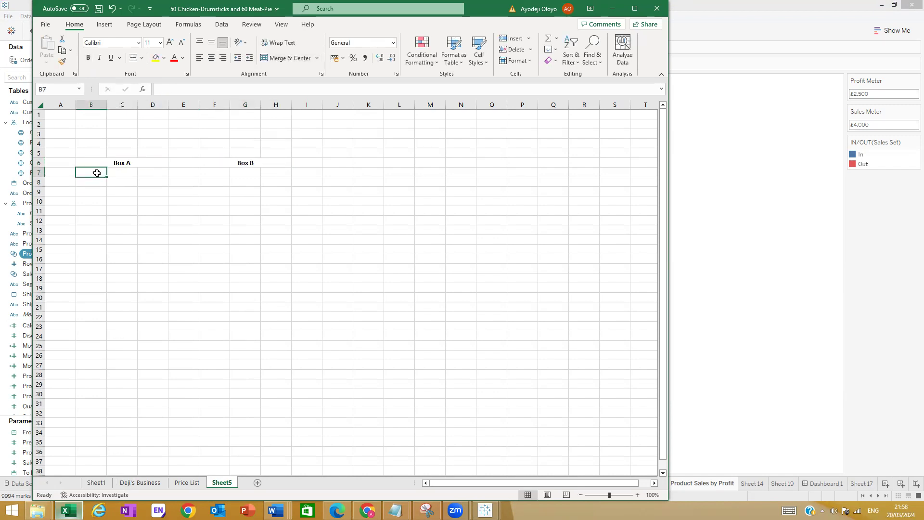
pyautogui.write('s')
pyautogui.press('BackSpace')
pyautogui.write('S/N')
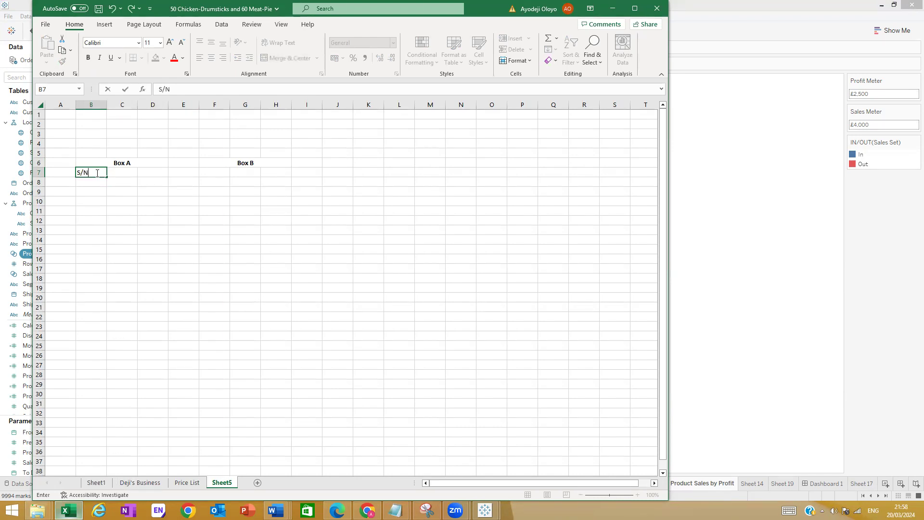
pyautogui.press('Return')
pyautogui.write('1')
pyautogui.press('Return')
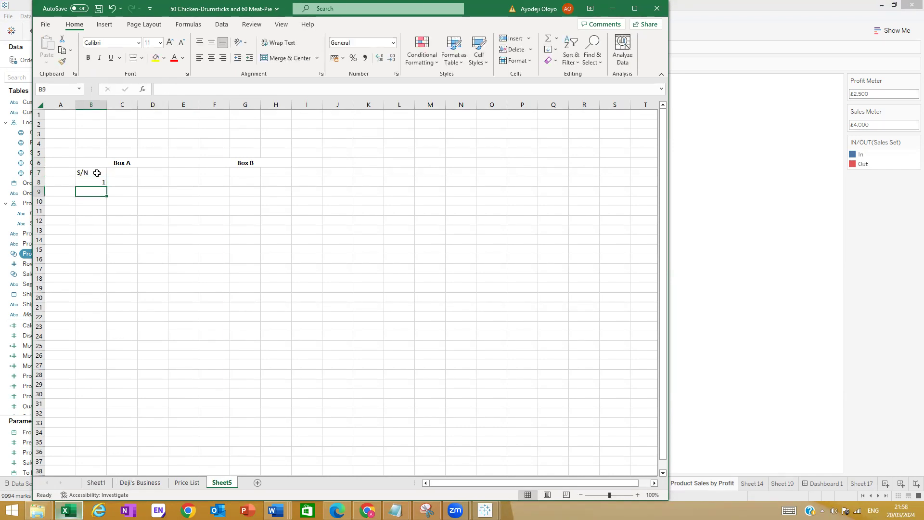
pyautogui.write('2')
pyautogui.press('Return')
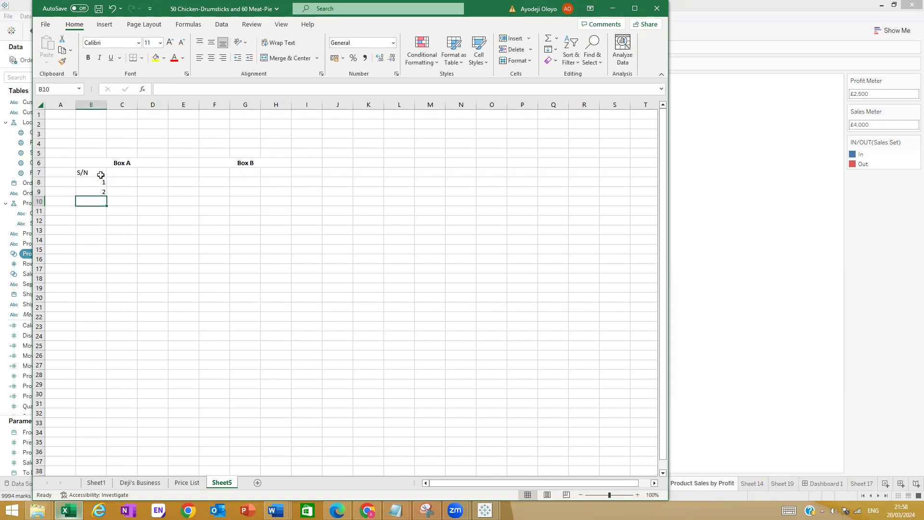
pyautogui.moveTo(95, 183); pyautogui.dragTo(108, 226)
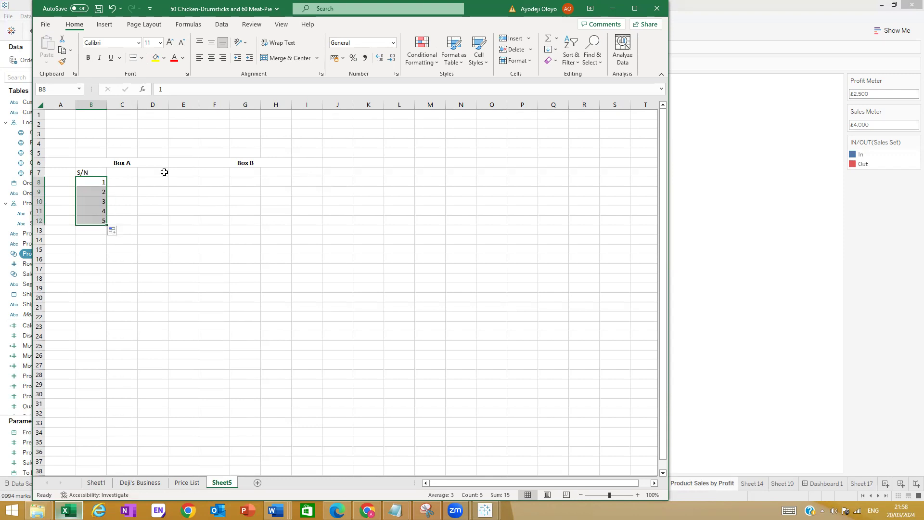
# Enter the column heading "Colour" in cell C7 beside the Box A serial number heading.
pyautogui.click(127, 175)
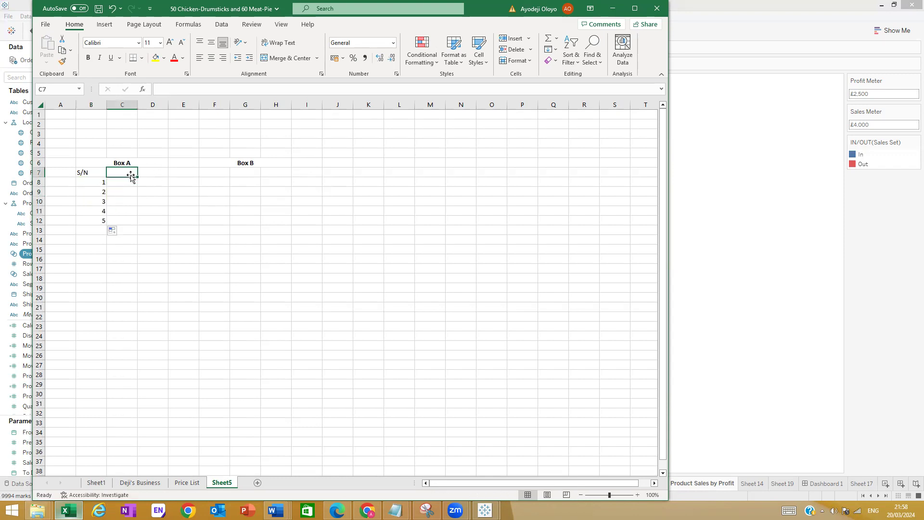
pyautogui.write('Colour')
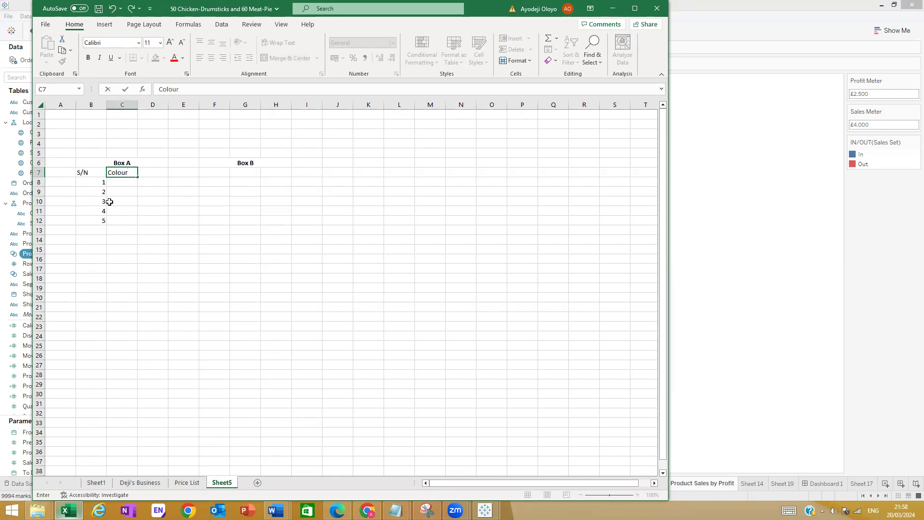
pyautogui.click(148, 171)
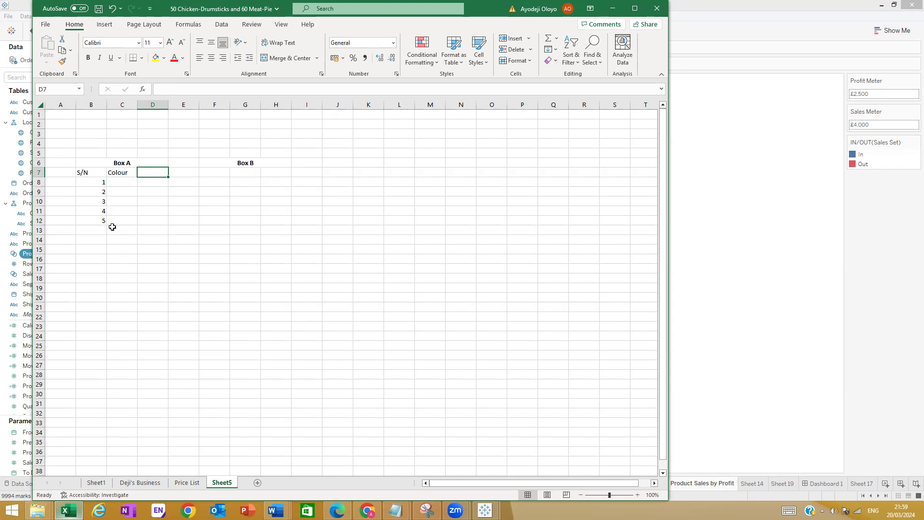
# Enter the column heading "S/N" in cell F7 under Box B.
pyautogui.click(226, 172)
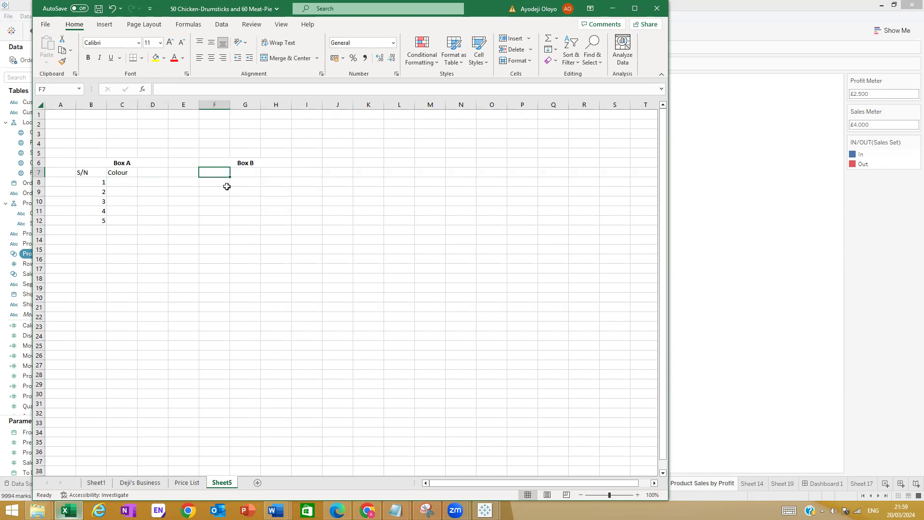
pyautogui.write('S/')
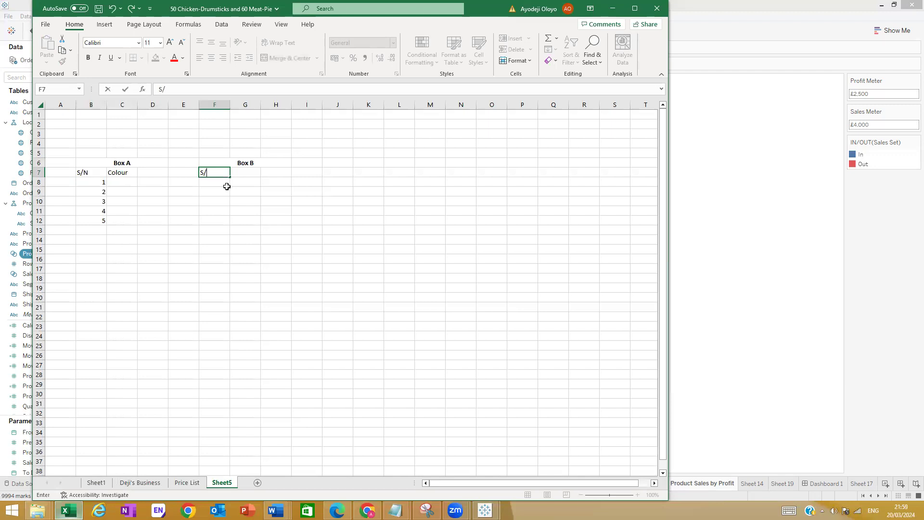
pyautogui.write('N')
pyautogui.press('Return')
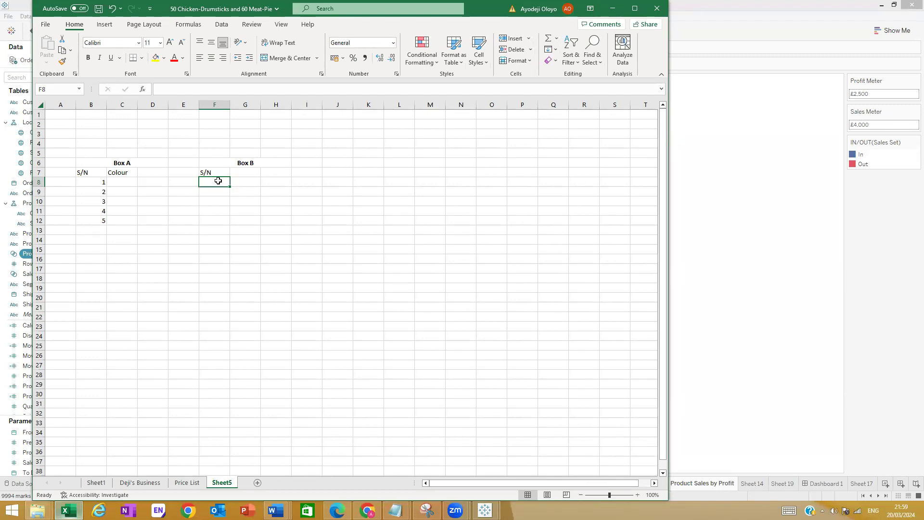
pyautogui.write('1')
pyautogui.press('Return')
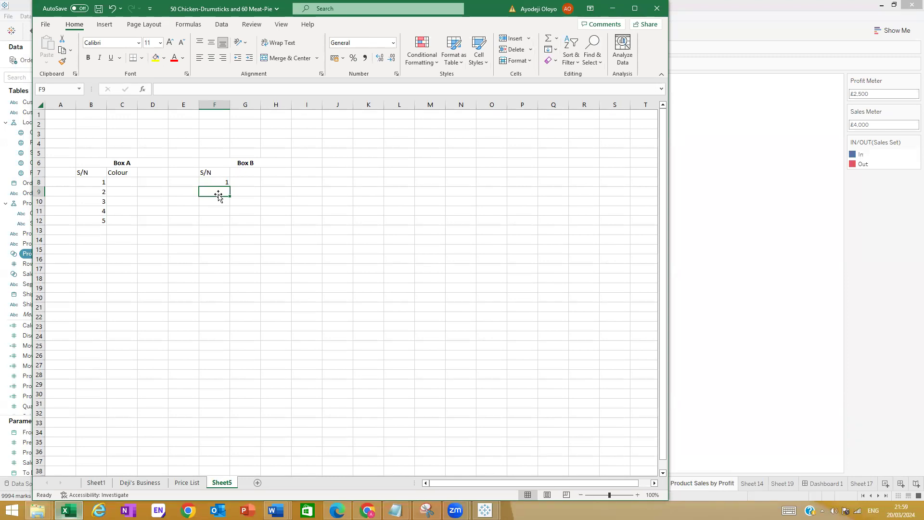
pyautogui.click(220, 185)
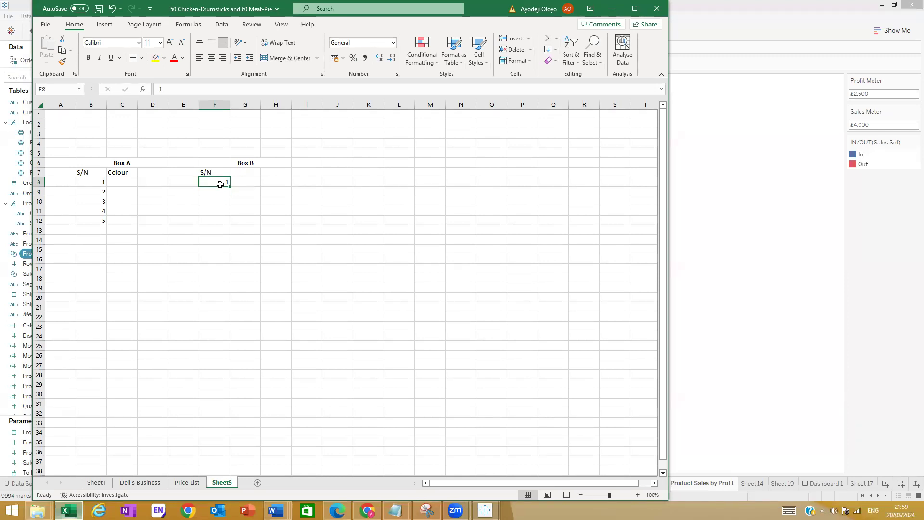
pyautogui.press('BackSpace')
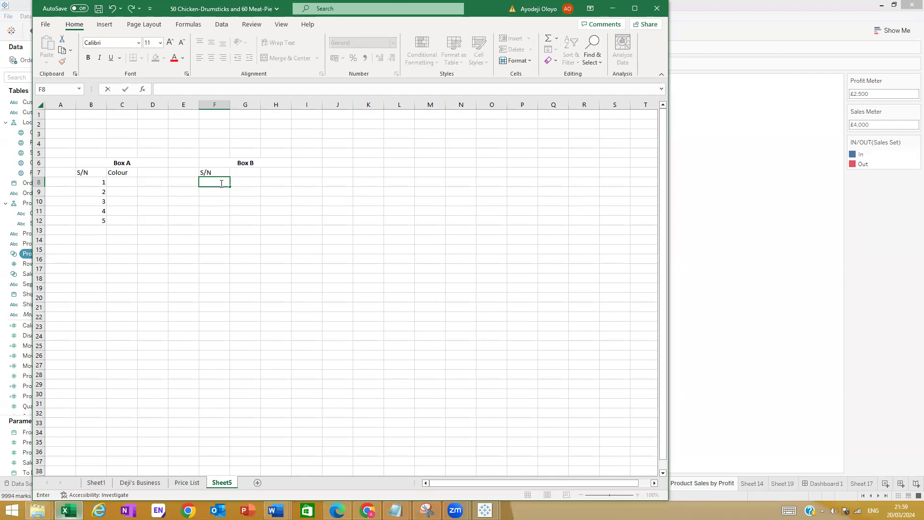
# Number the Box B rows from 1 to 4 in cells F8 to F11, leaving F12 empty.
pyautogui.write('1')
pyautogui.press('Return')
pyautogui.write('2')
pyautogui.press('Return')
pyautogui.write('3')
pyautogui.press('Return')
pyautogui.write('4')
pyautogui.press('Return')
pyautogui.write('5')
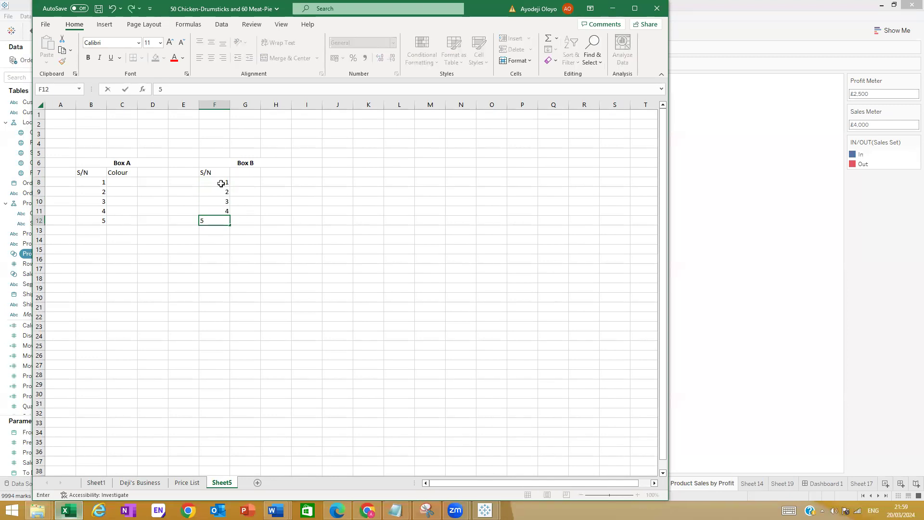
pyautogui.press('BackSpace')
# Fill the Box A colour column, cells C8 to C12, with Red, Blue, Pink, Yellow and Indigo.
pyautogui.click(122, 181)
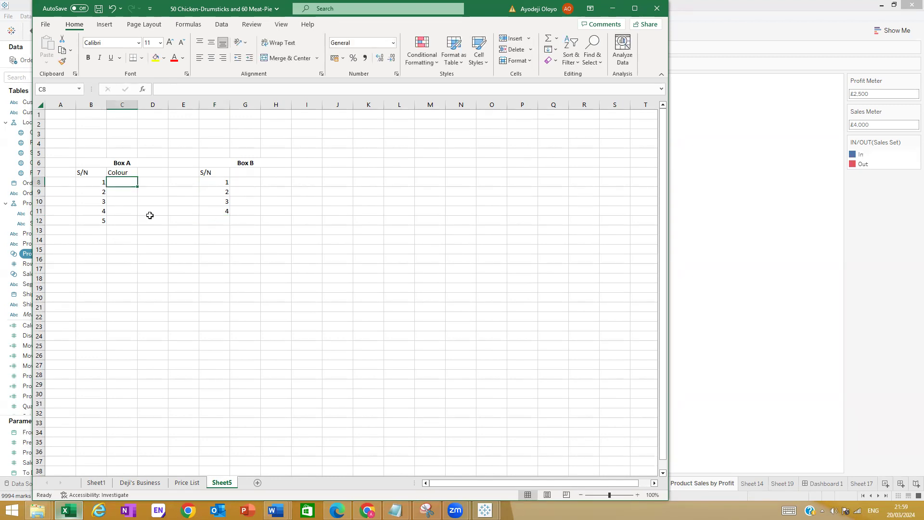
pyautogui.write('Red')
pyautogui.press('Return')
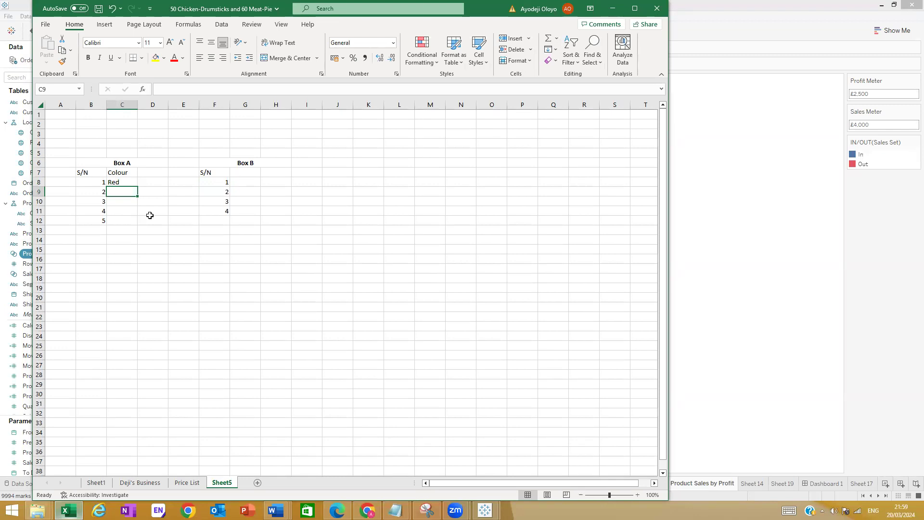
pyautogui.write('Blue')
pyautogui.press('Return')
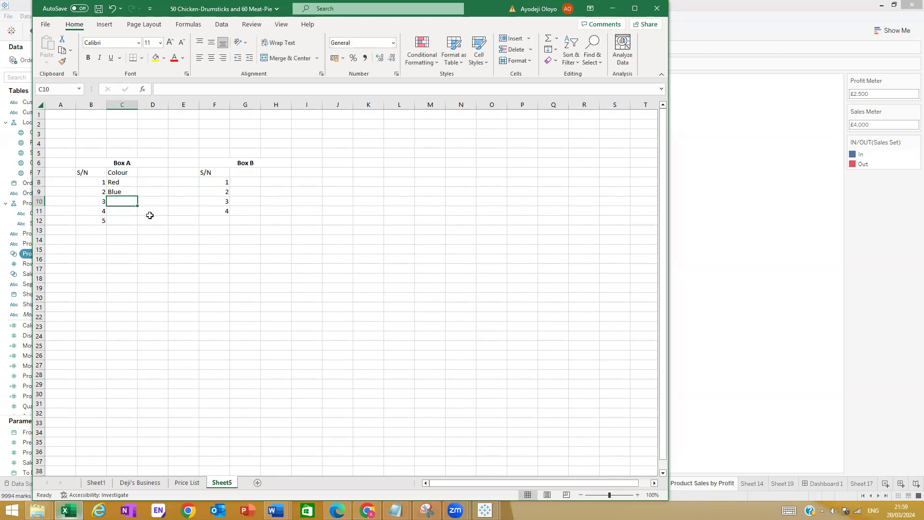
pyautogui.write('Pink')
pyautogui.press('BackSpace')
pyautogui.press('BackSpace')
pyautogui.write('m')
pyautogui.press('BackSpace')
pyautogui.write('nk')
pyautogui.press('Return')
pyautogui.write('Yello')
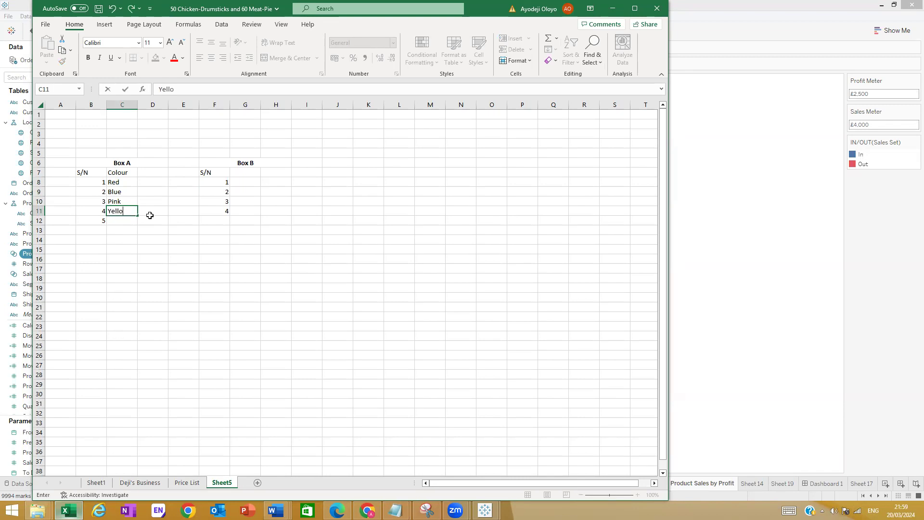
pyautogui.write('w')
pyautogui.press('Return')
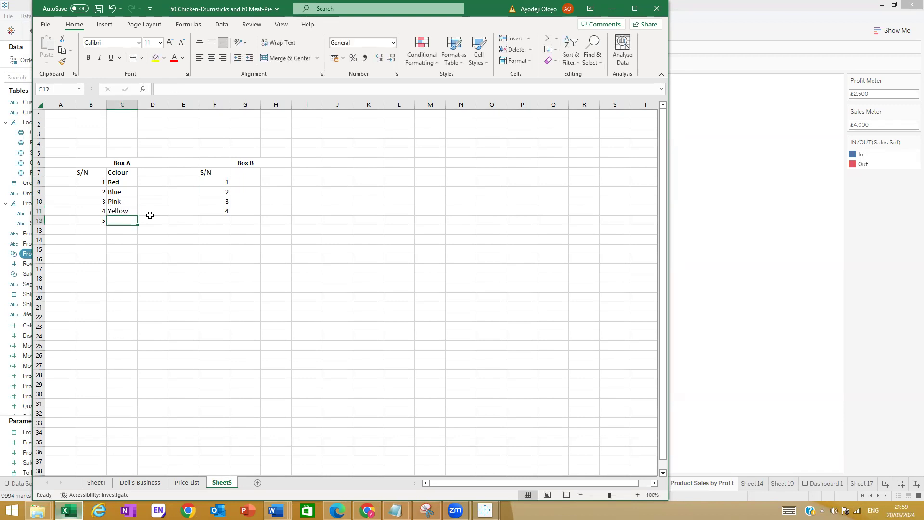
pyautogui.write('Ind')
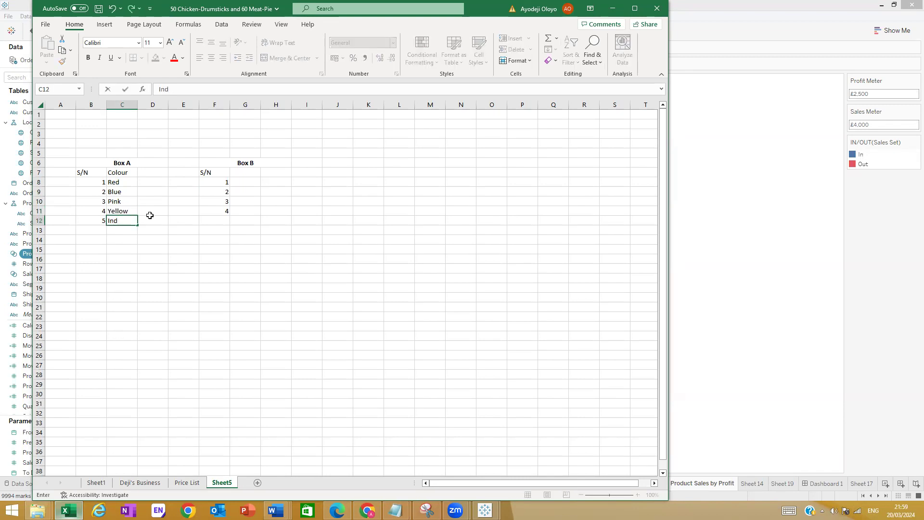
pyautogui.write('igo')
# List the Box B colours Wine, Green, Blue, Pink and White in cells G8 to G12.
pyautogui.click(255, 186)
pyautogui.write('Wine')
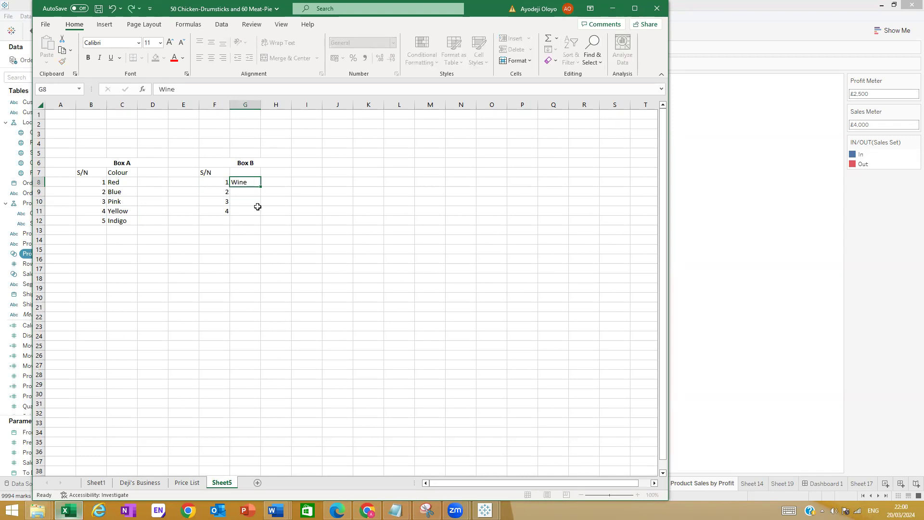
pyautogui.press('Return')
pyautogui.write('Gr')
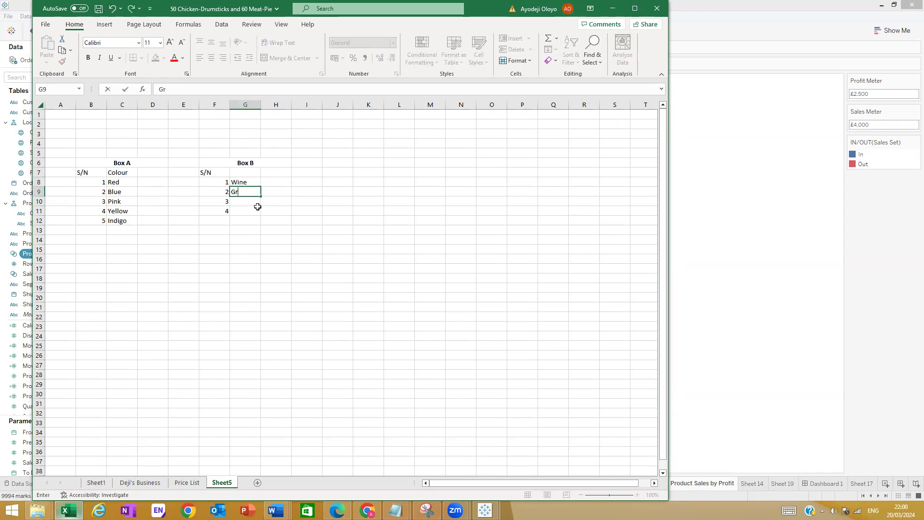
pyautogui.write('een')
pyautogui.press('Return')
pyautogui.write('Bliu')
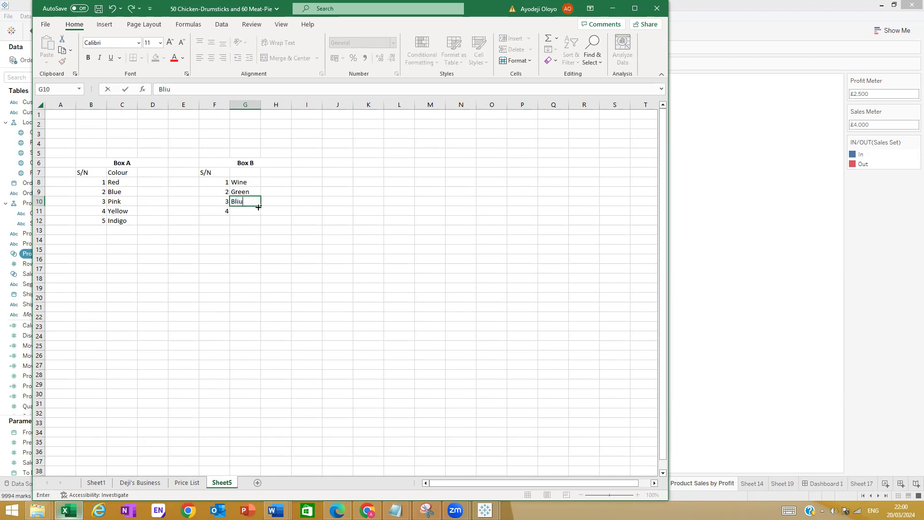
pyautogui.write('e')
pyautogui.press('Return')
pyautogui.write('P')
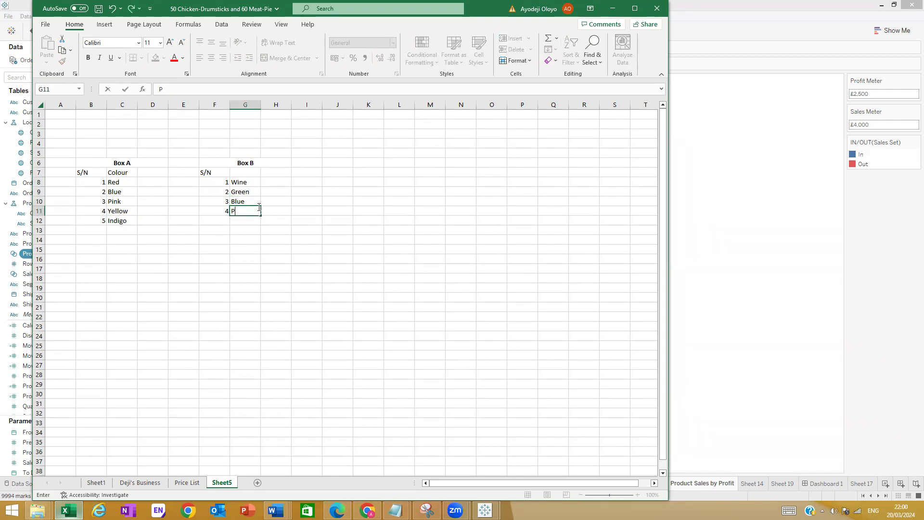
pyautogui.write('ink')
pyautogui.press('Return')
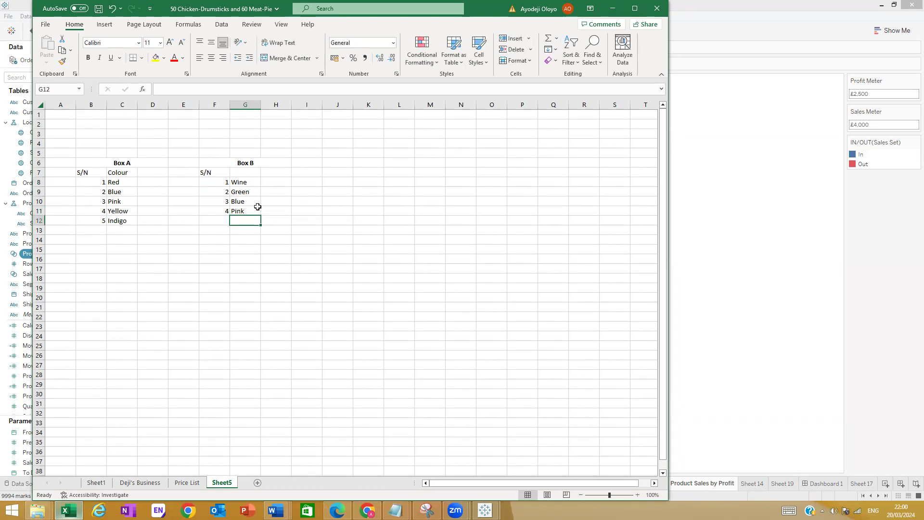
pyautogui.write('White')
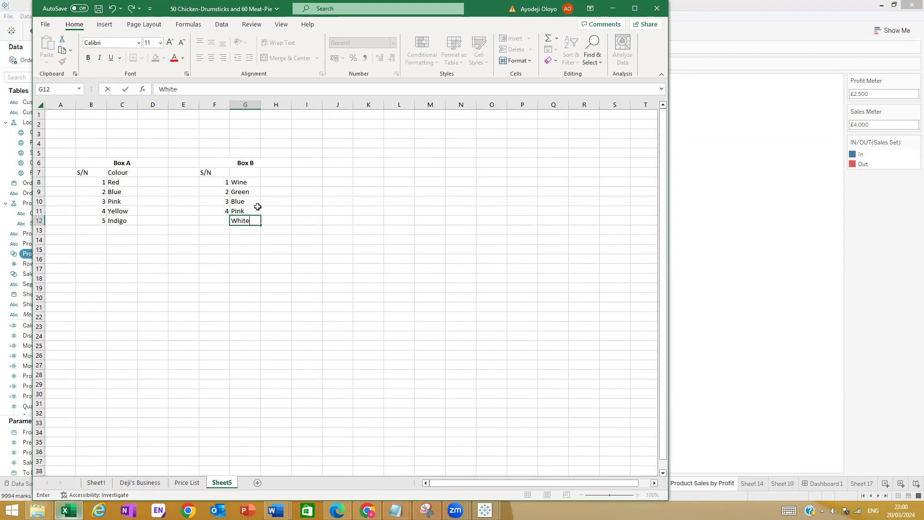
# Enter the serial number 6 in F12 for the White row of Box B.
pyautogui.click(223, 182)
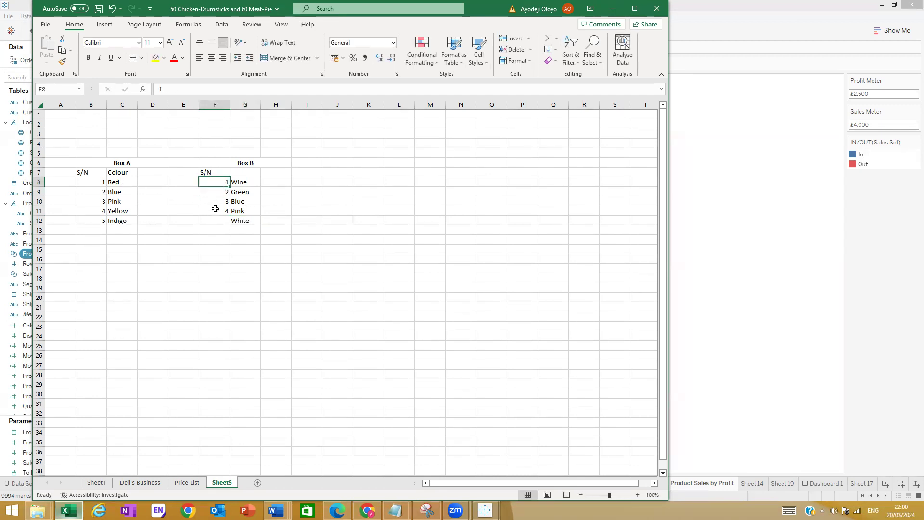
pyautogui.click(215, 192)
pyautogui.click(220, 202)
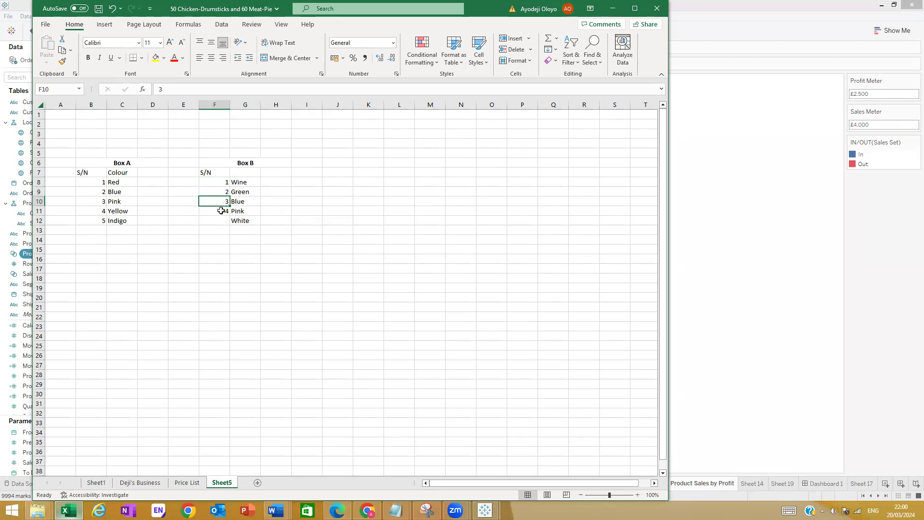
pyautogui.click(221, 211)
pyautogui.click(222, 223)
pyautogui.write('6')
# Merge and center cells I6 to K6 as an empty title cell for a third table beside Box B.
pyautogui.click(319, 173)
pyautogui.moveTo(308, 163); pyautogui.dragTo(379, 162)
pyautogui.write('A')
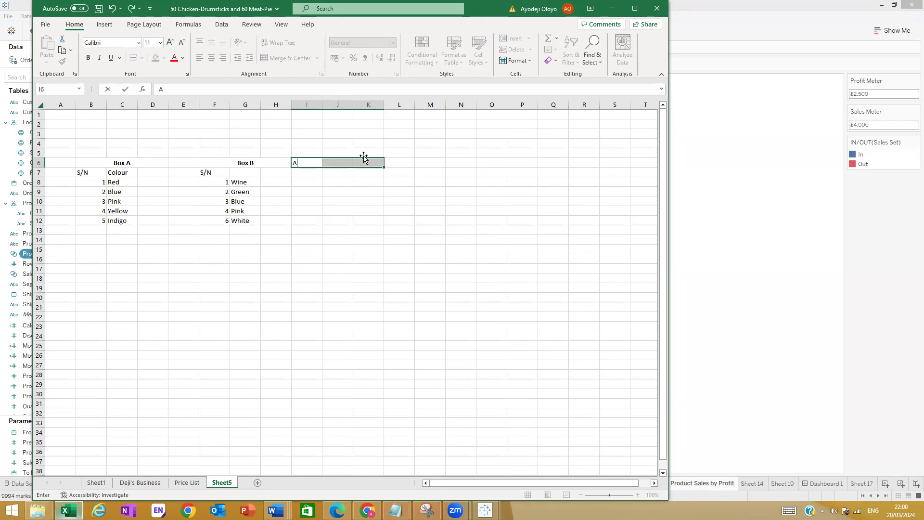
pyautogui.press('Escape')
pyautogui.moveTo(305, 163); pyautogui.dragTo(370, 162)
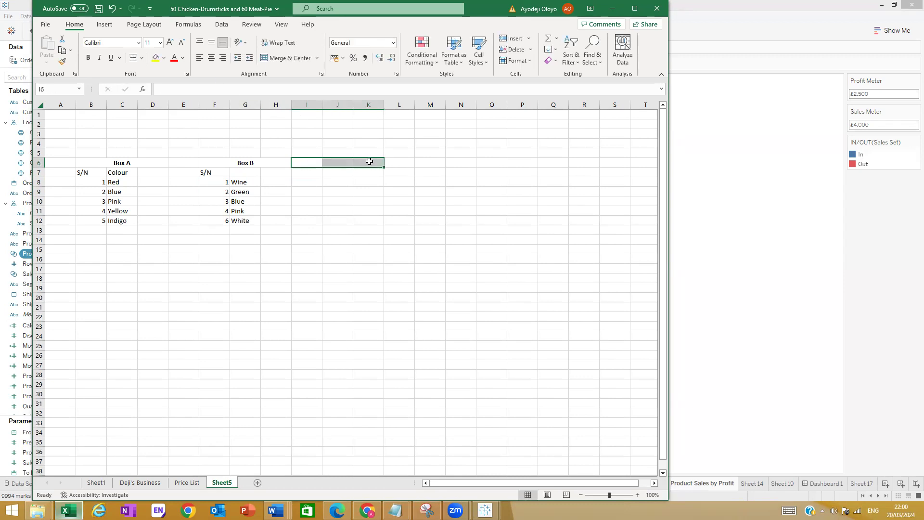
pyautogui.click(285, 58)
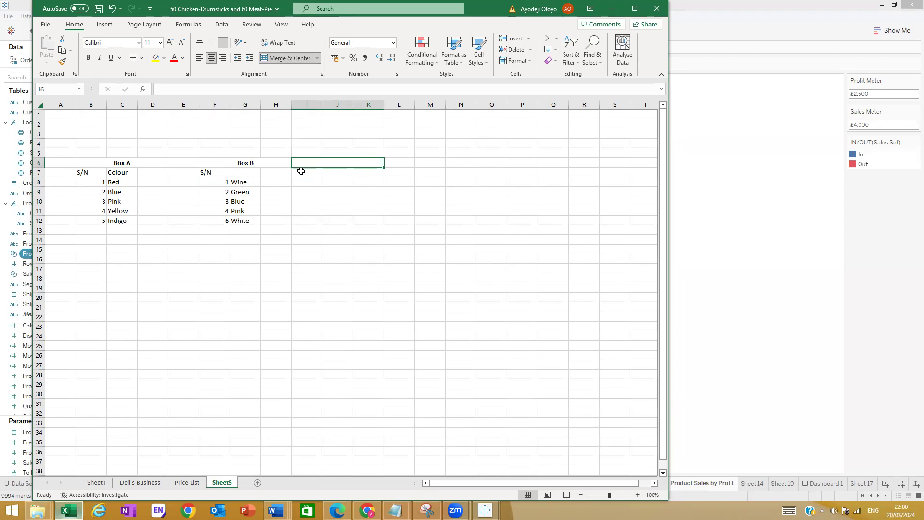
# Switch to Tableau to review the options for combining the Profit and Sales sets, and return to the Excel workbook.
pyautogui.moveTo(485, 510)
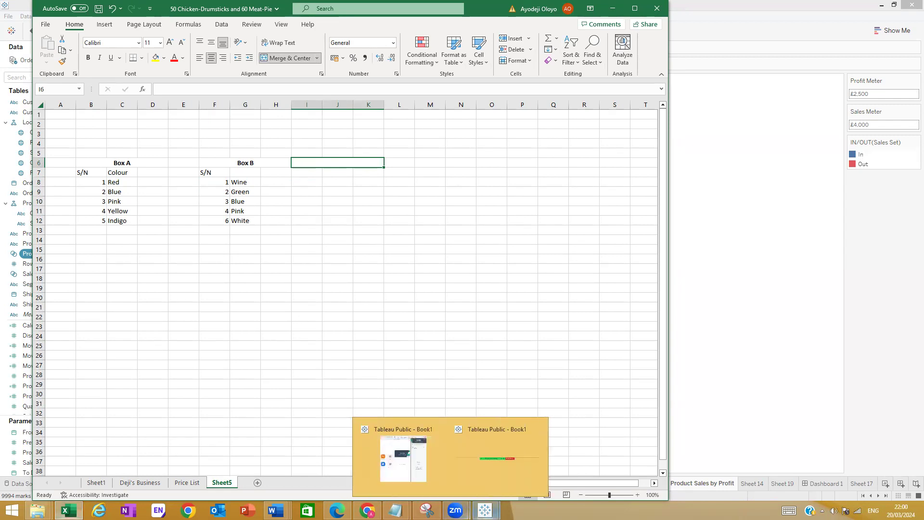
pyautogui.click(556, 457)
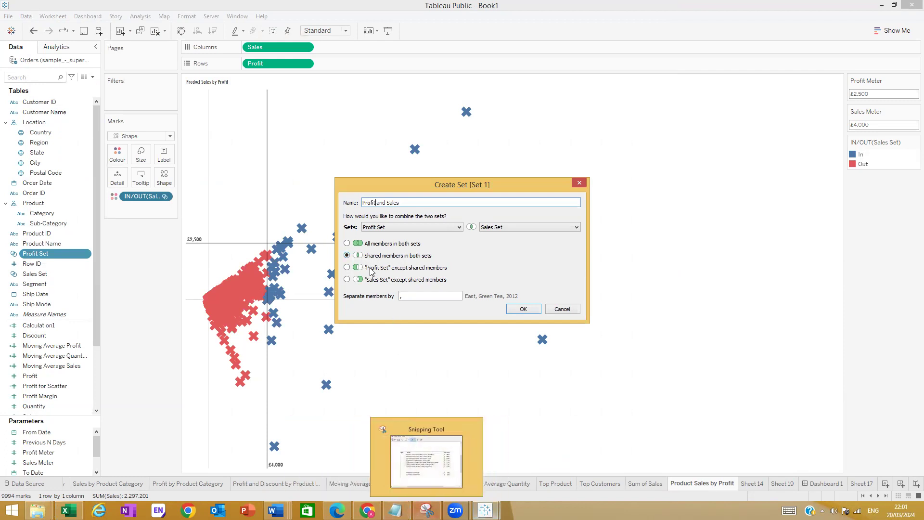
pyautogui.moveTo(456, 510)
pyautogui.moveTo(484, 510)
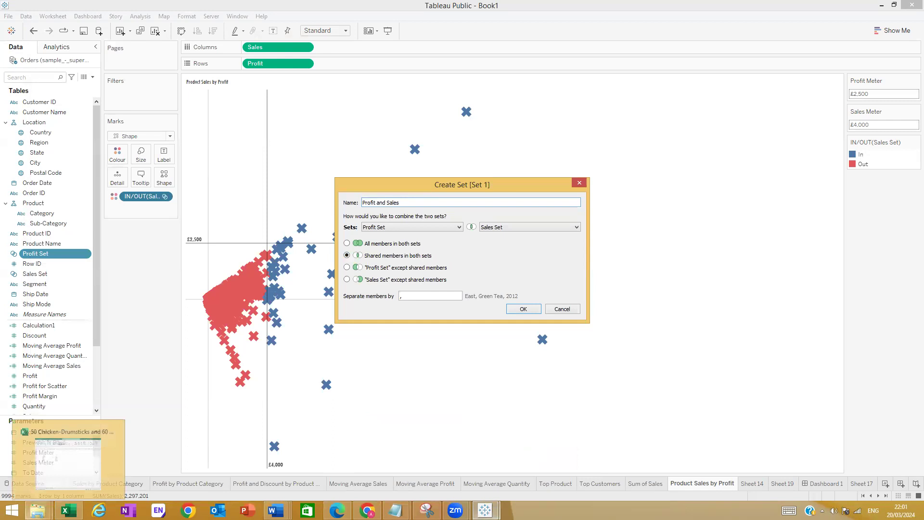
pyautogui.moveTo(69, 510)
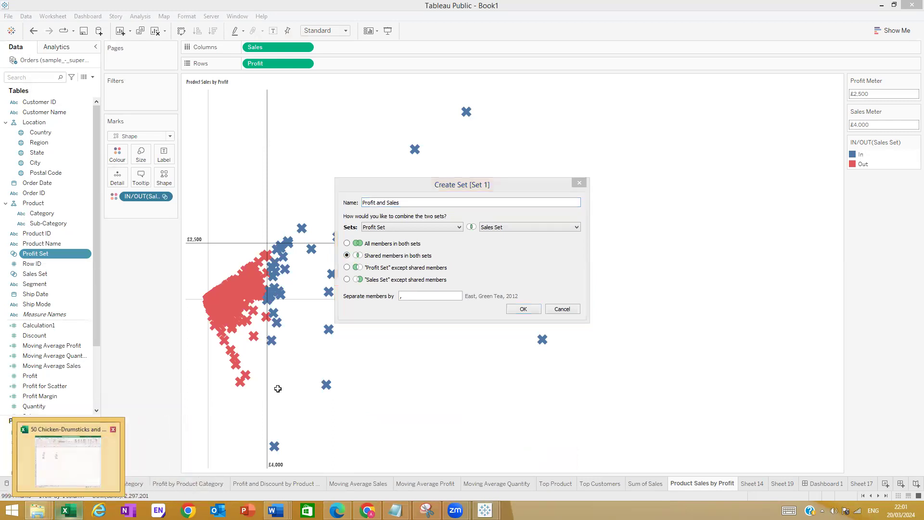
pyautogui.click(80, 478)
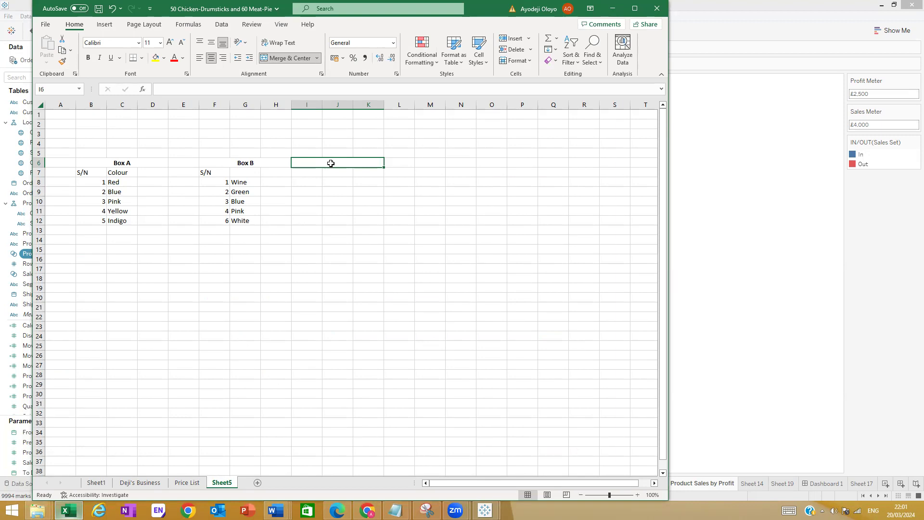
# Title the merged cell I6 "Inner Join" and enter the column heading "S/N" in I7.
pyautogui.write('Inne')
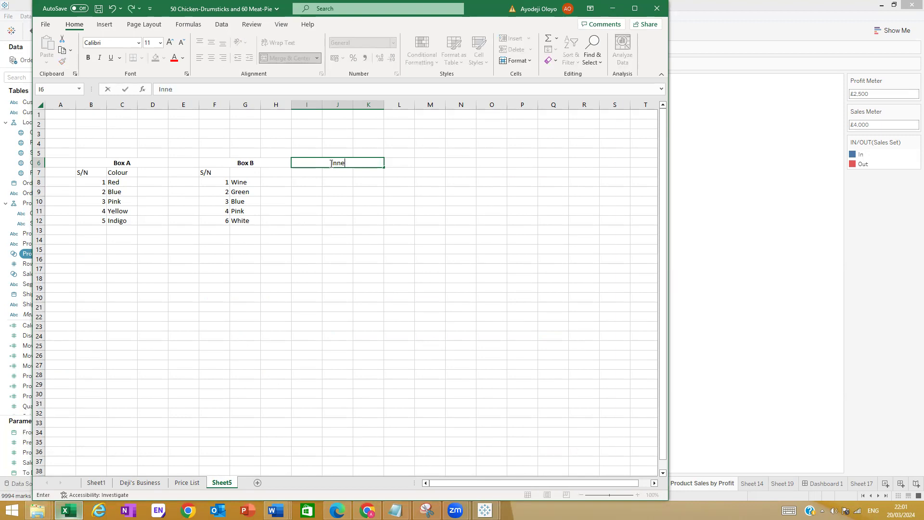
pyautogui.write('r Join')
pyautogui.click(315, 176)
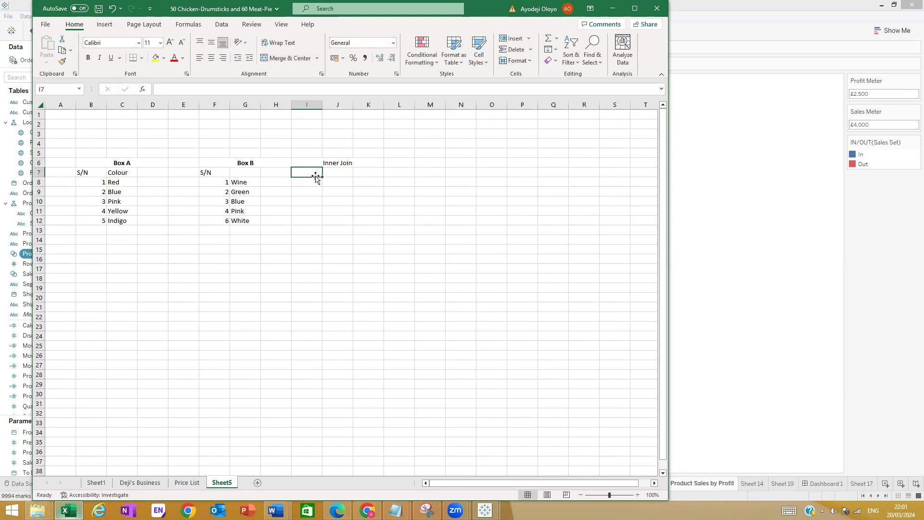
pyautogui.write('SN')
pyautogui.press('BackSpace')
pyautogui.write('/s')
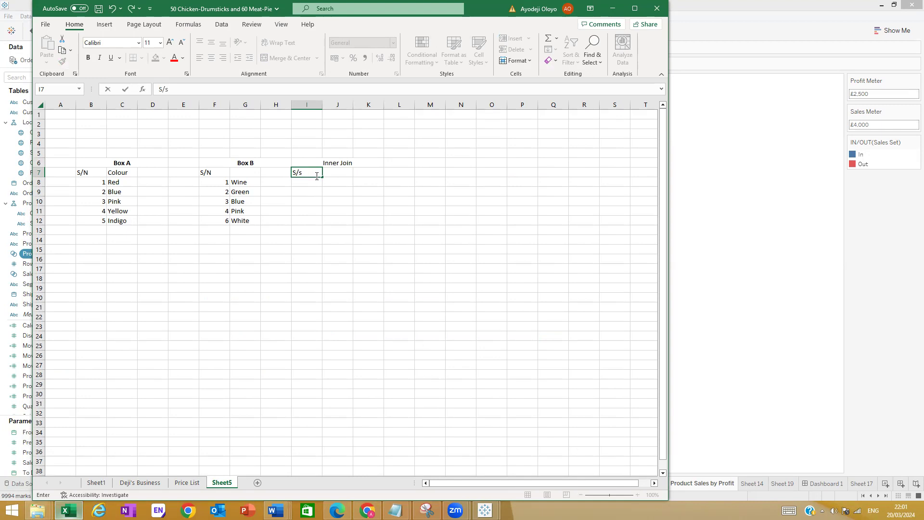
pyautogui.write('N')
# Change the Box B serial numbers to 7 for Wine in F8 and 8 for Green in F9.
pyautogui.click(223, 182)
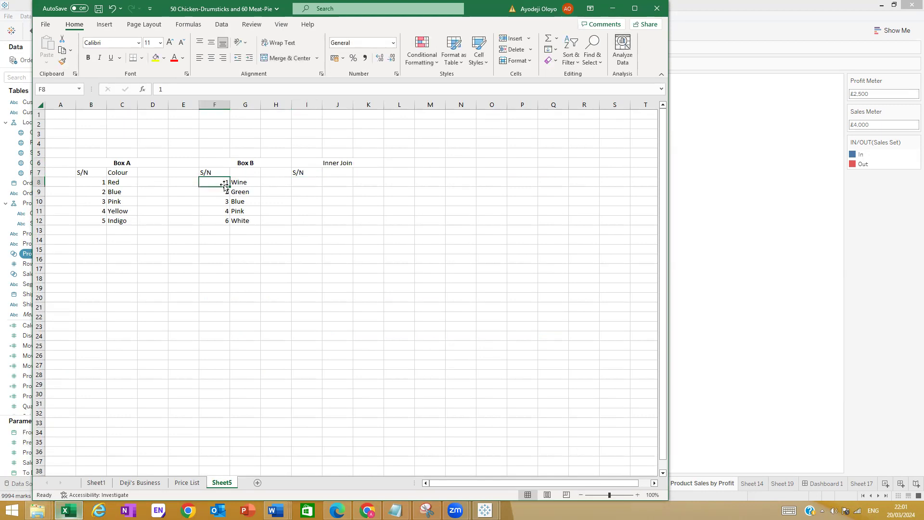
pyautogui.write('7')
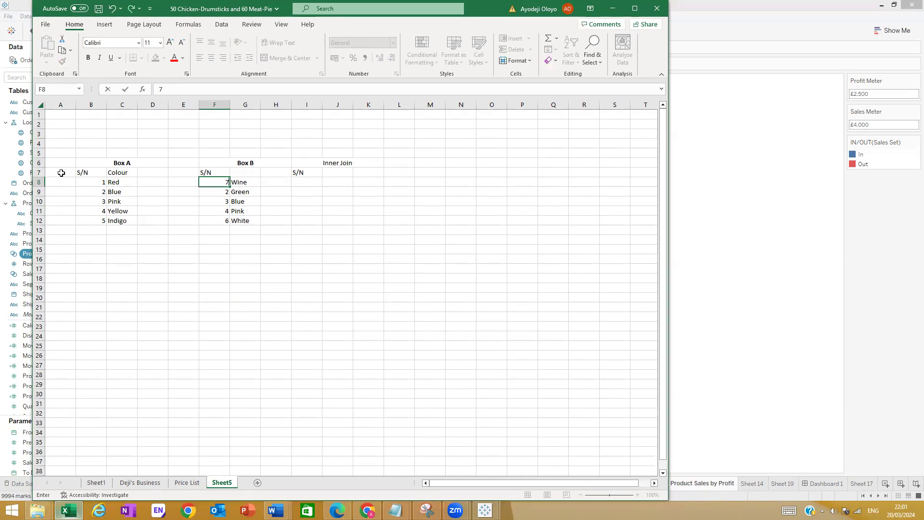
pyautogui.click(223, 192)
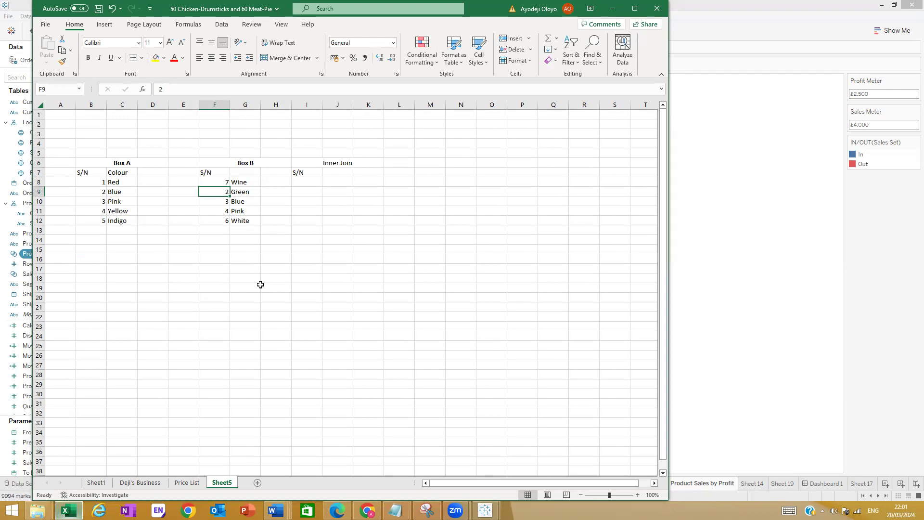
pyautogui.write('8')
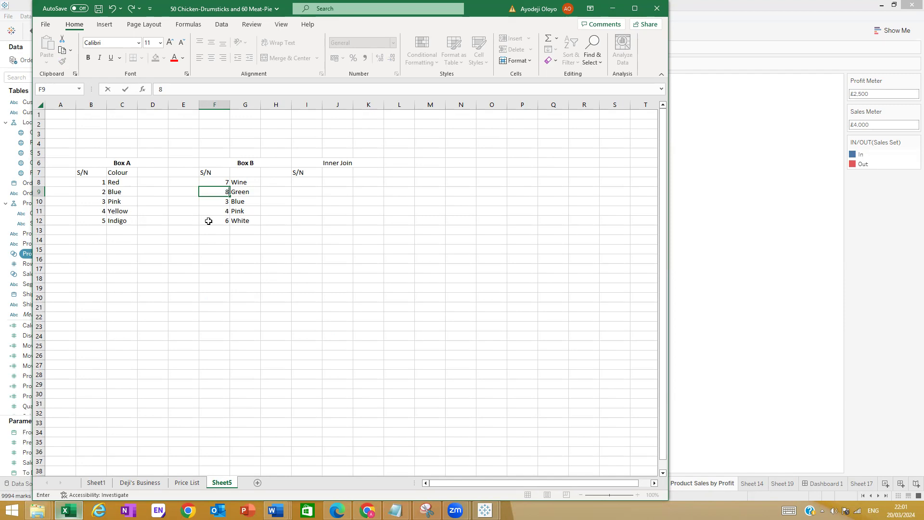
pyautogui.click(224, 212)
pyautogui.write('3')
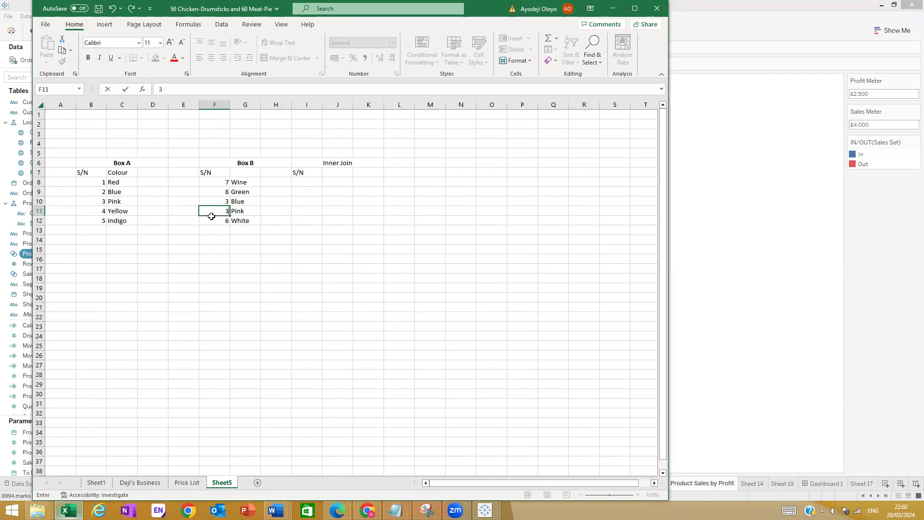
pyautogui.press('BackSpace')
pyautogui.write('4')
pyautogui.click(223, 208)
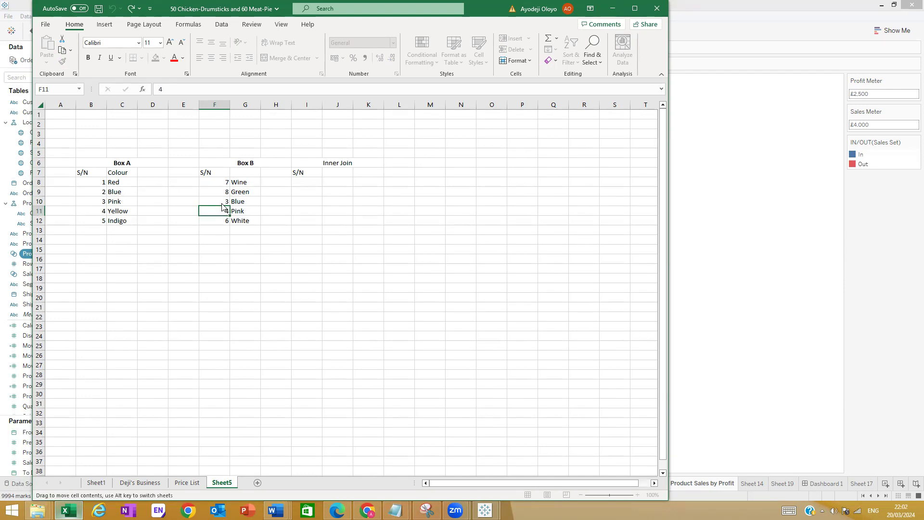
# Set the Box B serial numbers to 2 for Blue in F10 and 3 for Pink in F11.
pyautogui.click(221, 203)
pyautogui.write('2')
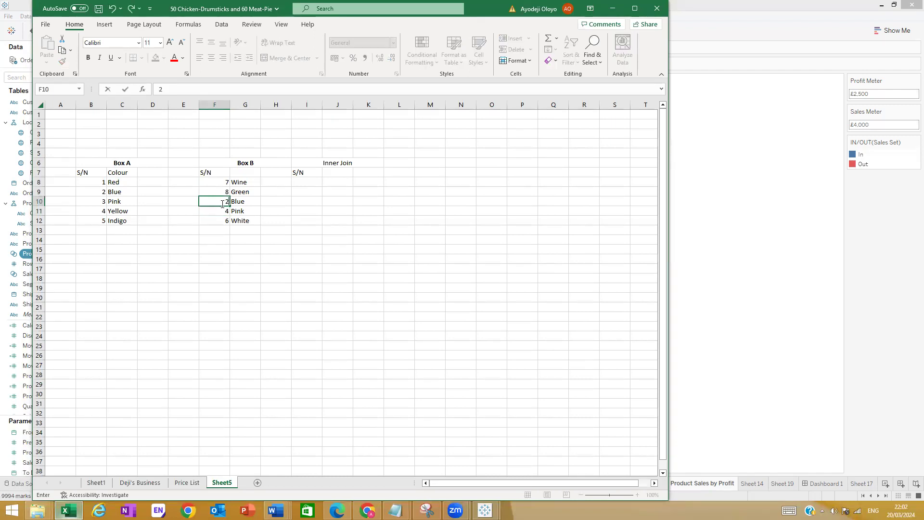
pyautogui.click(219, 210)
pyautogui.write('3')
# Enter the shared serial numbers 2 and 3 in cells I8 and I9 of the Inner Join table.
pyautogui.click(311, 181)
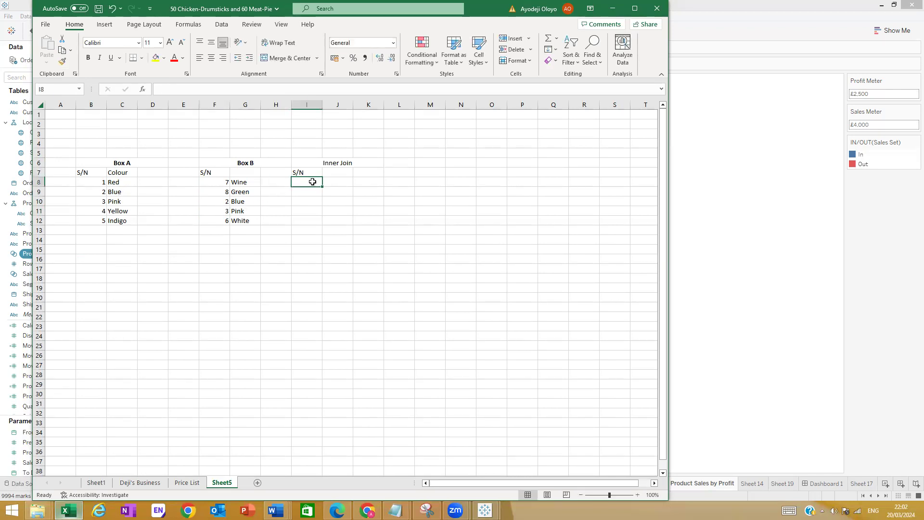
pyautogui.write('2')
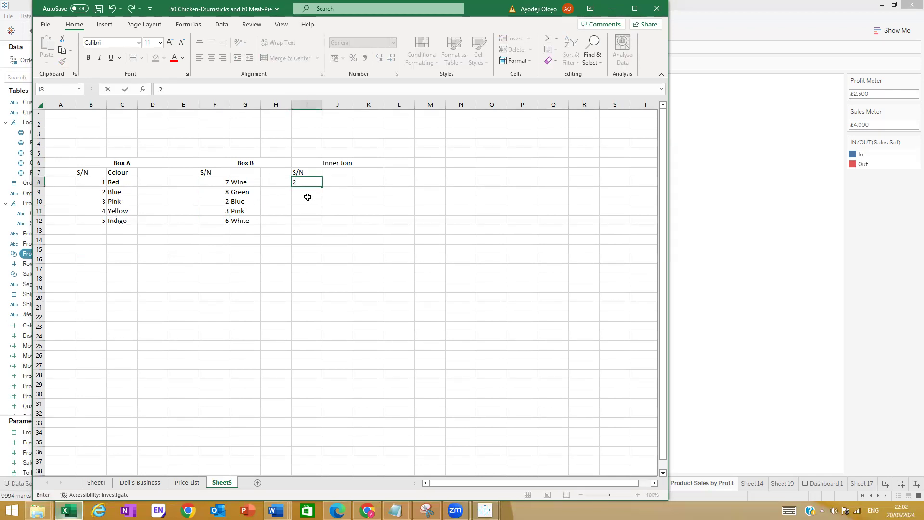
pyautogui.press('Return')
pyautogui.write('3')
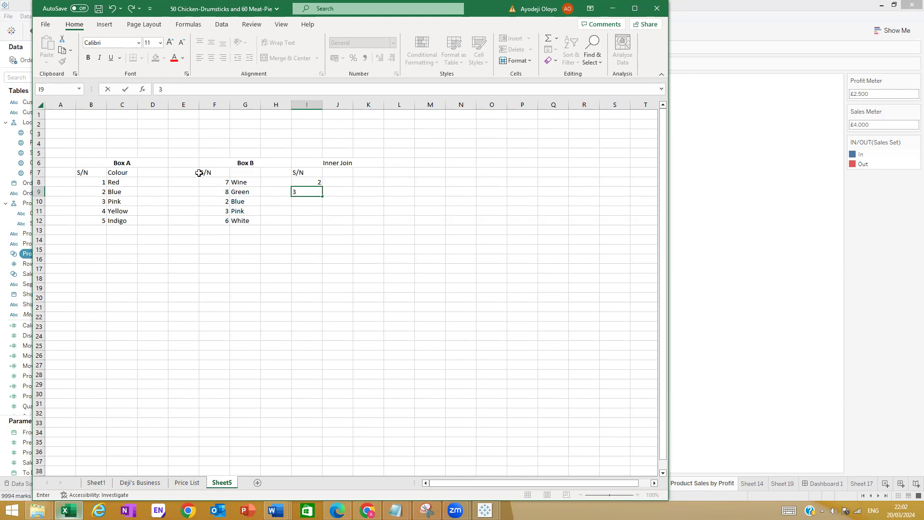
# Enter Blue and Pink in J8 and J9 of the Inner Join table and the column heading "Colour" in J7.
pyautogui.click(347, 178)
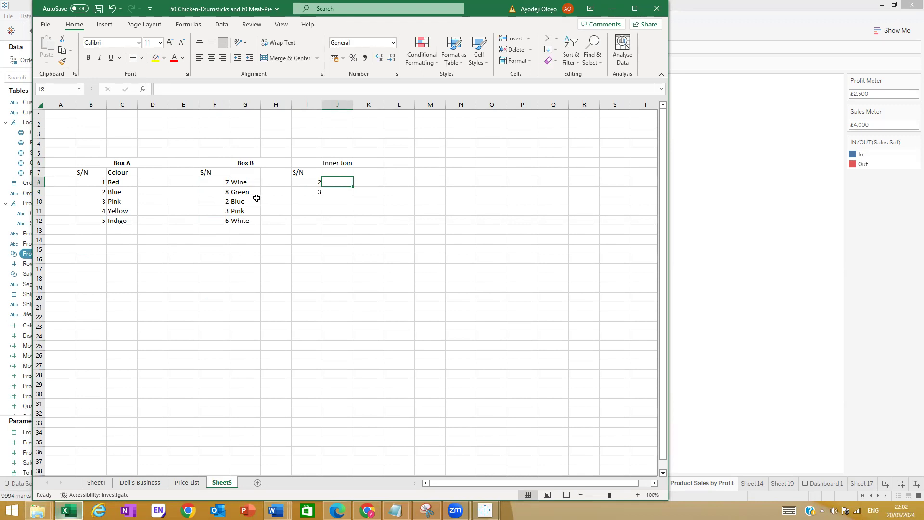
pyautogui.write('Blue')
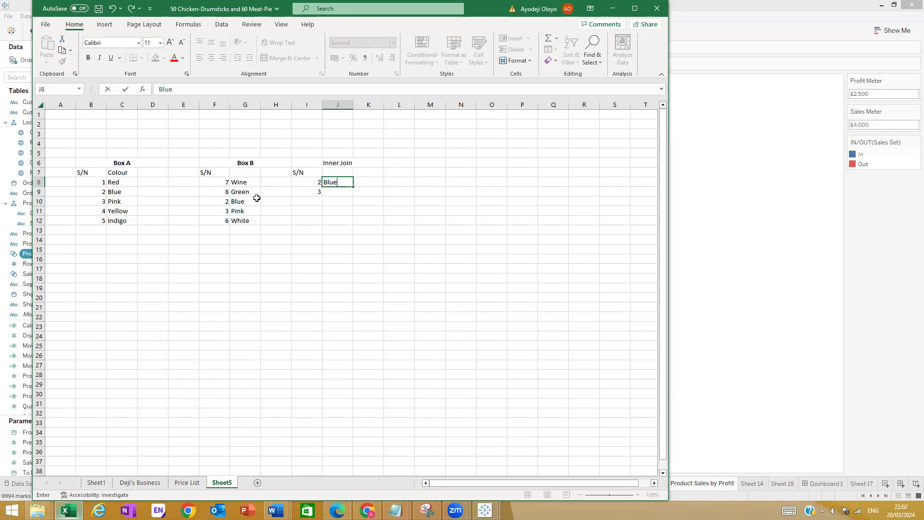
pyautogui.press('Return')
pyautogui.write('Pink')
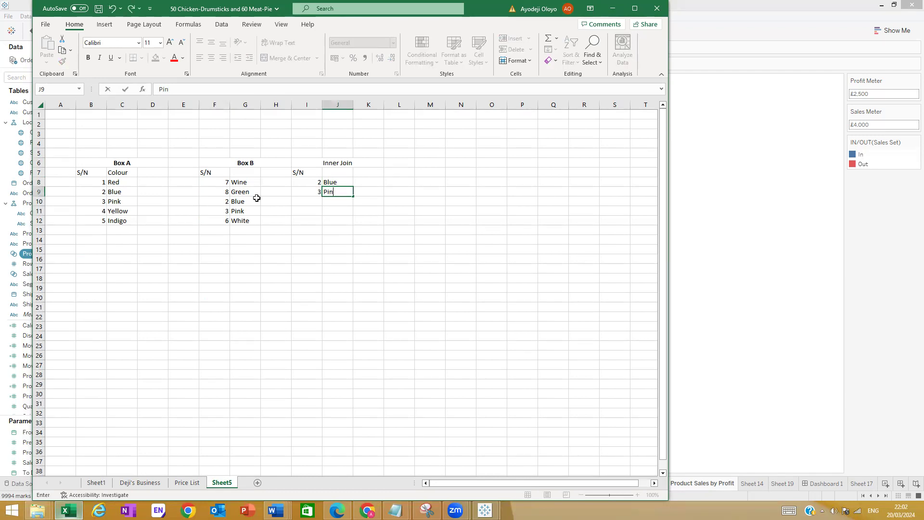
pyautogui.click(319, 218)
pyautogui.click(338, 176)
pyautogui.write('Colour')
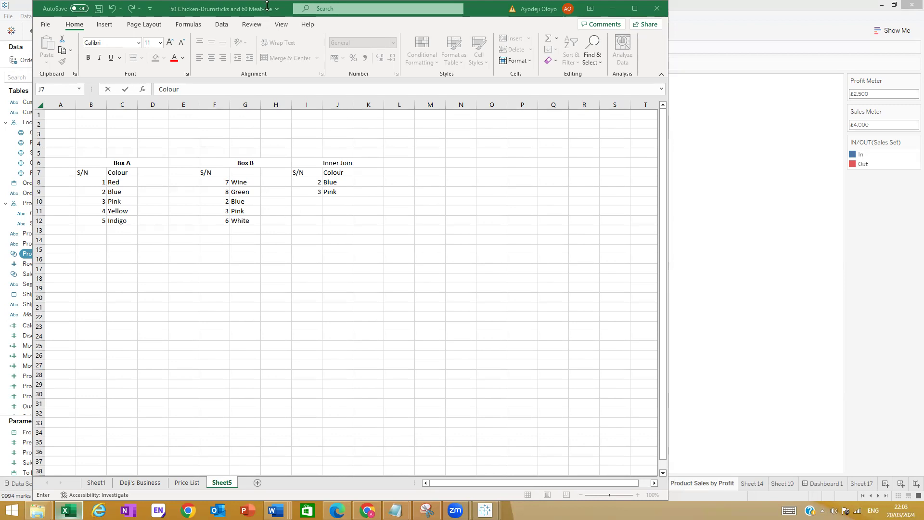
# Switch to Tableau to review the set combination options in the Create Set dialog, then return to the Excel worksheet.
pyautogui.click(688, 216)
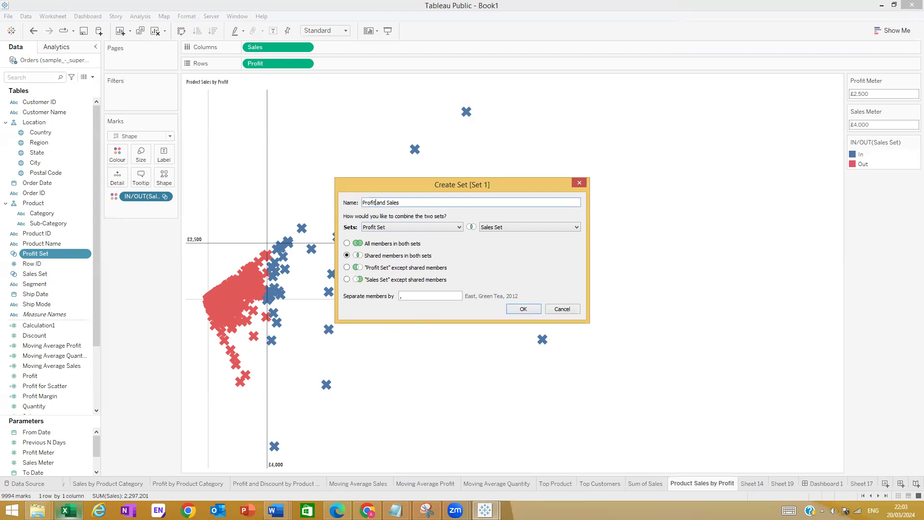
pyautogui.click(126, 484)
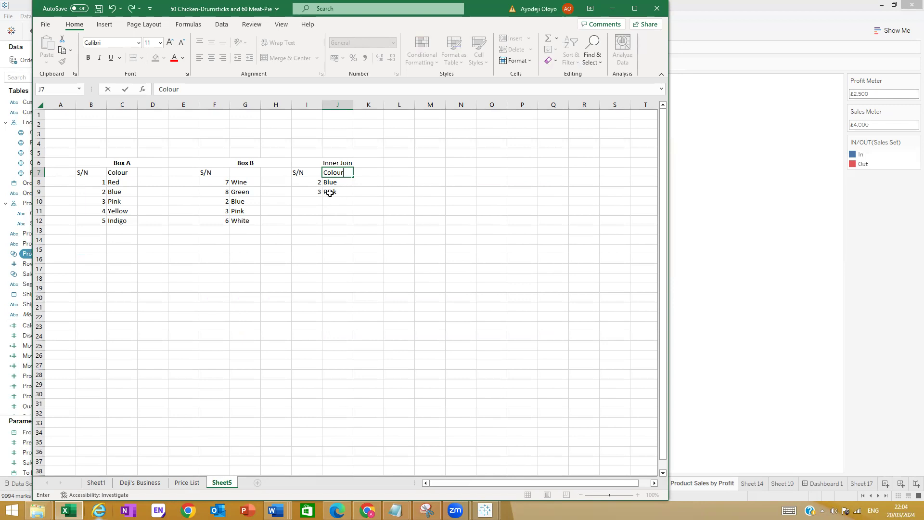
pyautogui.click(404, 164)
pyautogui.moveTo(404, 164); pyautogui.dragTo(454, 164)
pyautogui.click(676, 167)
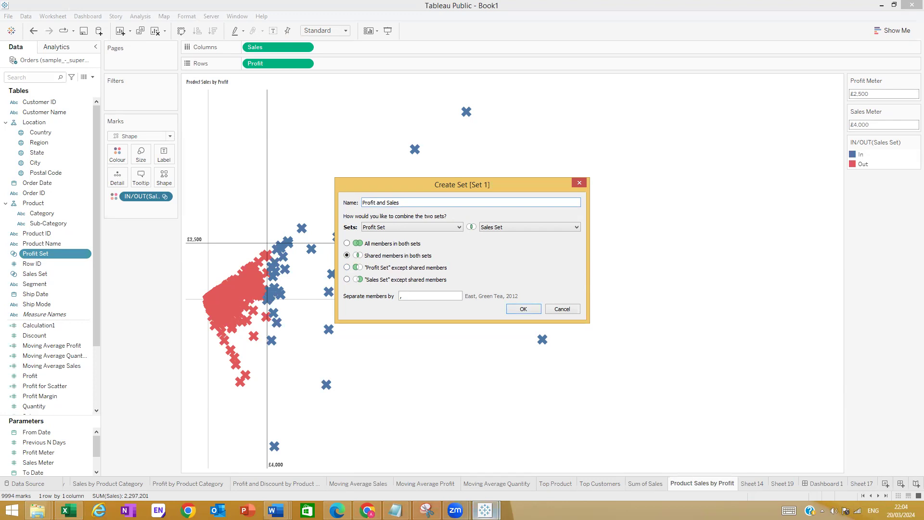
pyautogui.hotkey('alt', 'Tab')
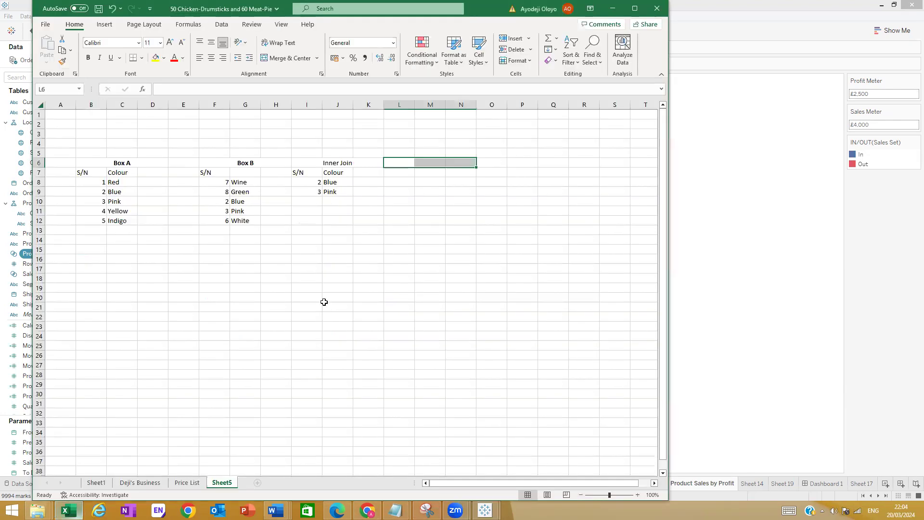
# Merge and center cells L6:N6 and title the merged cell "Left Set".
pyautogui.click(404, 174)
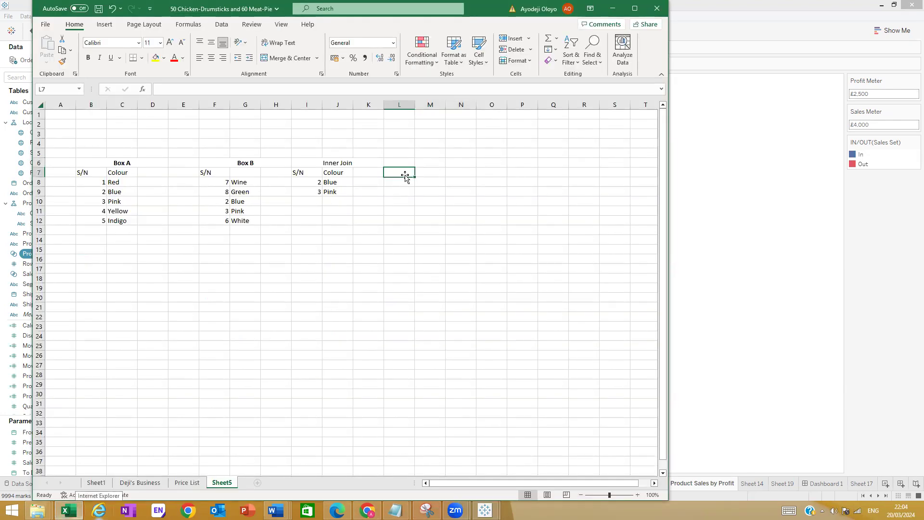
pyautogui.moveTo(410, 163); pyautogui.dragTo(475, 162)
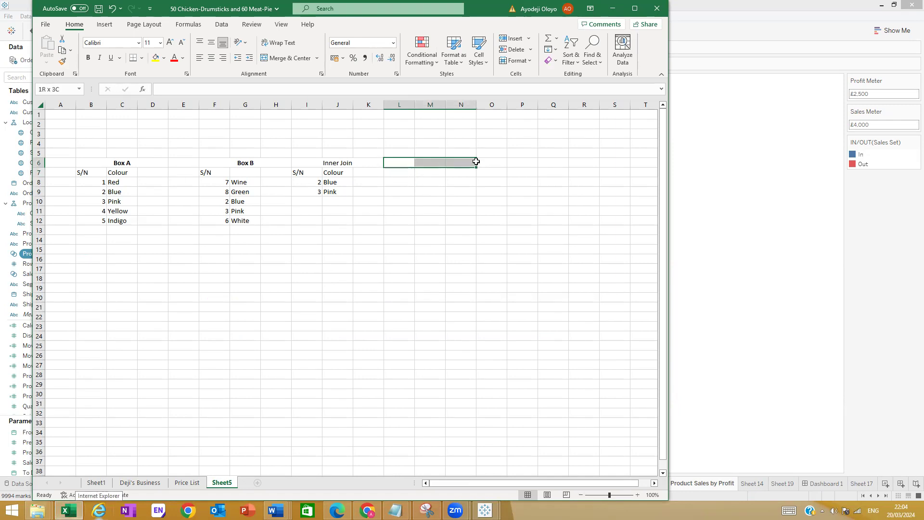
pyautogui.click(282, 59)
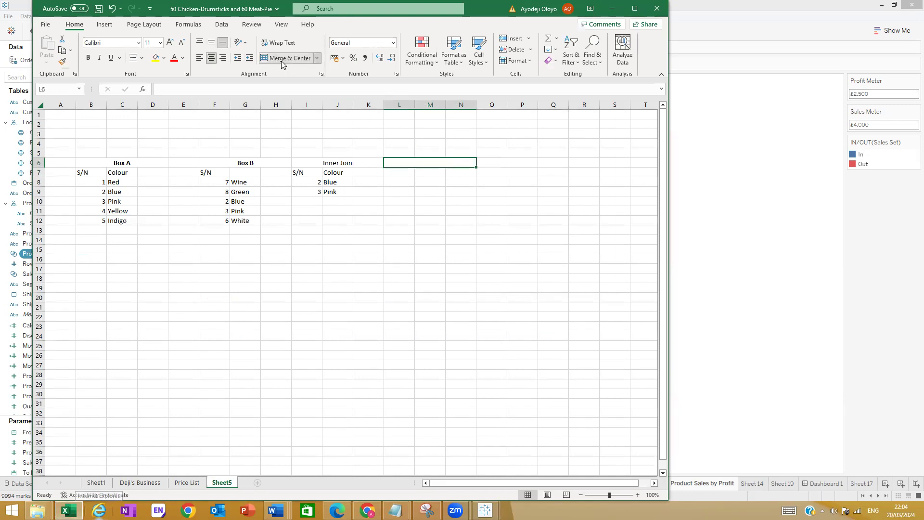
pyautogui.write('Left')
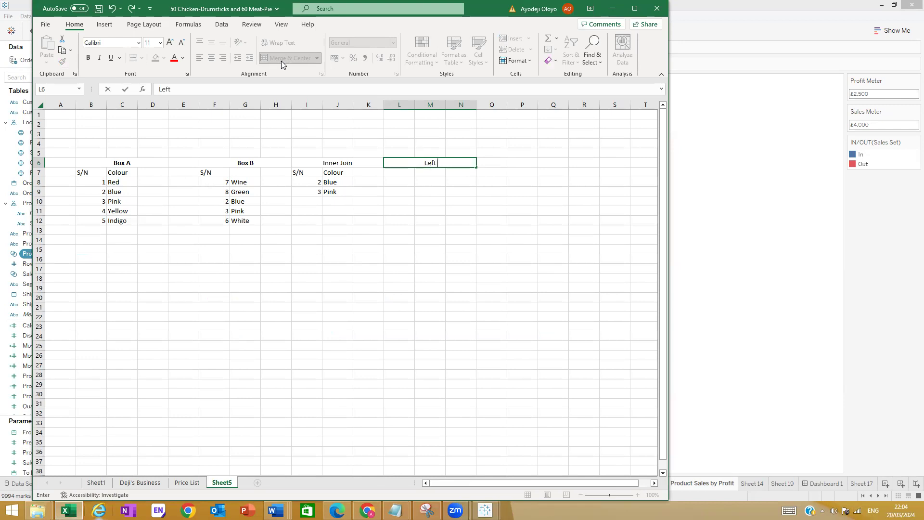
pyautogui.write(' Set')
# Change the Inner Join table's title in I6 to "Inner set".
pyautogui.click(359, 163)
pyautogui.doubleClick(358, 163)
pyautogui.doubleClick(355, 163)
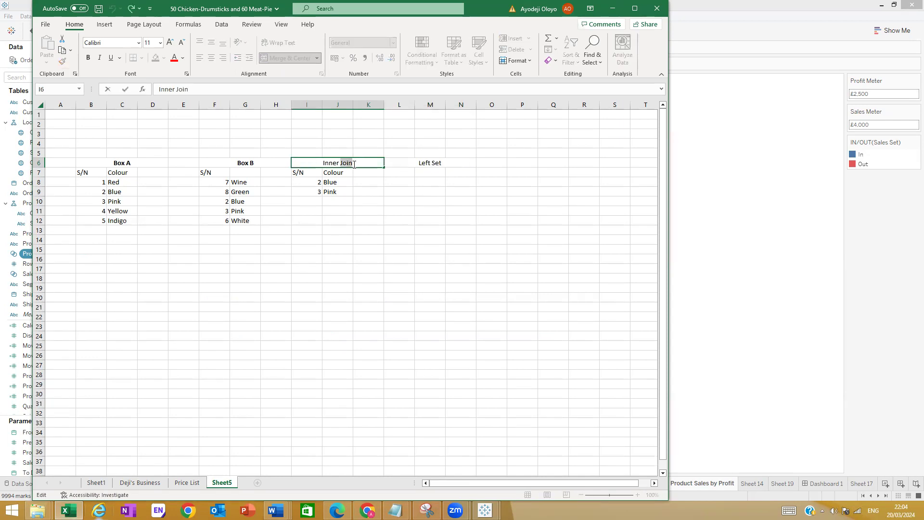
pyautogui.write('set')
# Enter the heading "S/N" in L7 and the serial numbers 1, 4 and 5 in L8:L10 of the Left Set table.
pyautogui.click(407, 173)
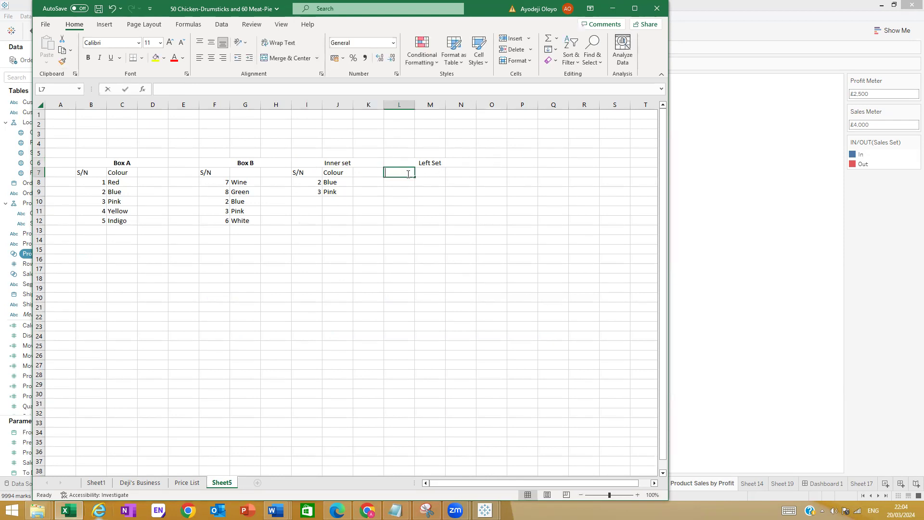
pyautogui.write('S/N')
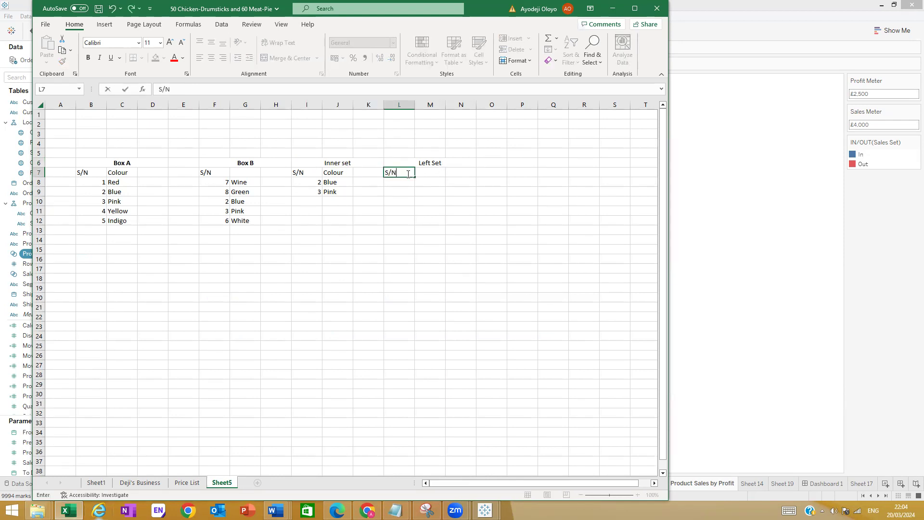
pyautogui.click(405, 182)
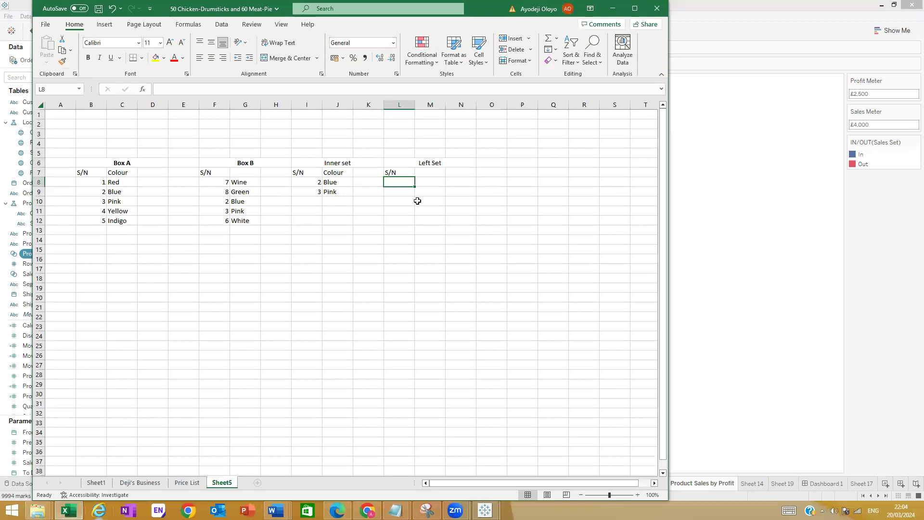
pyautogui.write('1')
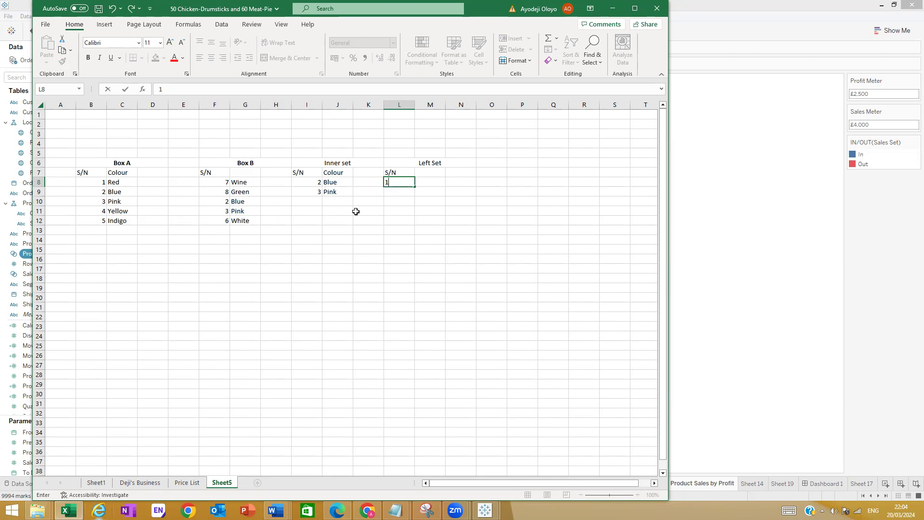
pyautogui.click(398, 192)
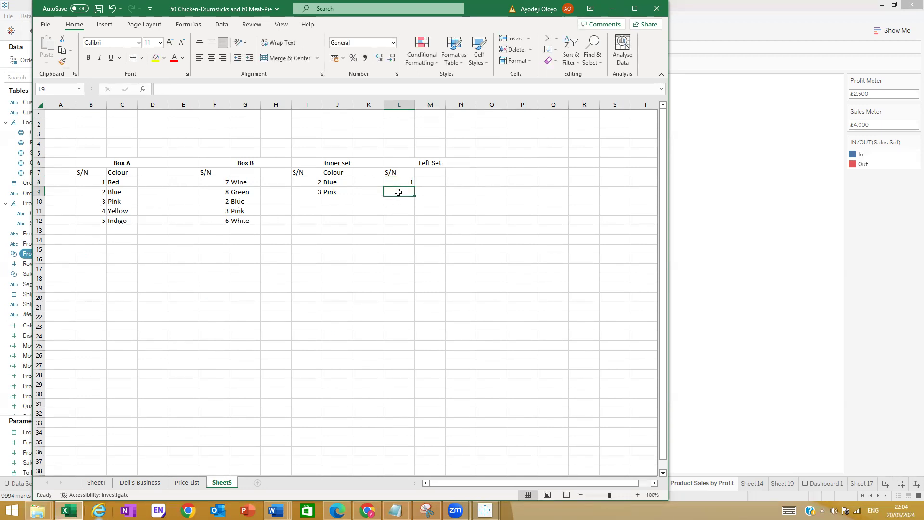
pyautogui.write('4')
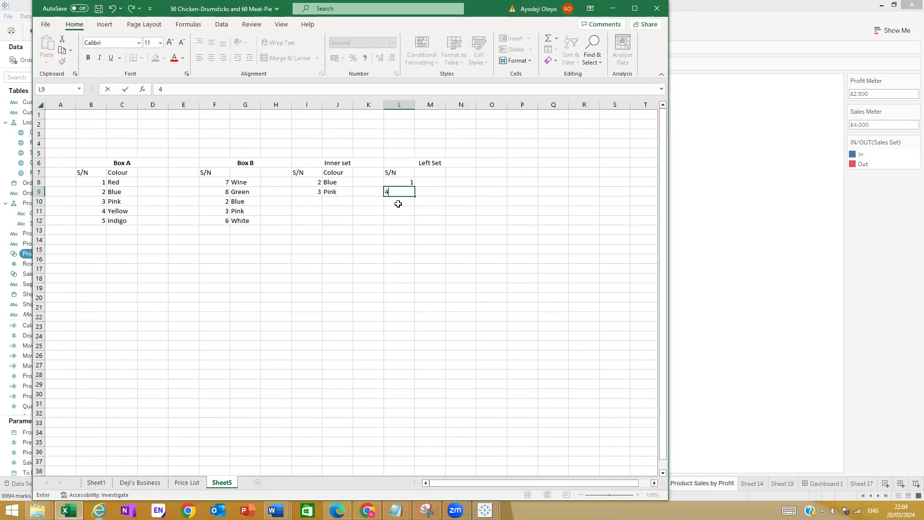
pyautogui.click(399, 205)
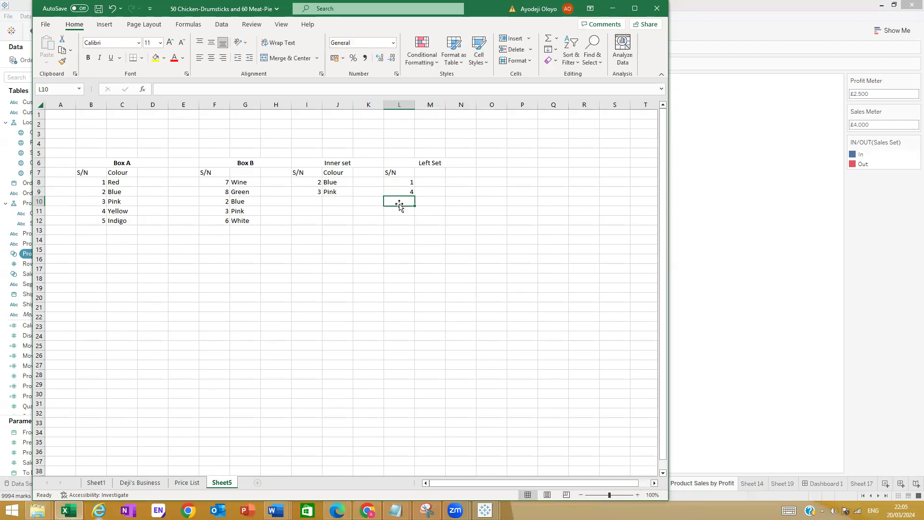
pyautogui.write('5')
# Enter the colours Red, Yellow and Indigo in M8:M10 beside the Left Set serial numbers.
pyautogui.click(433, 174)
pyautogui.click(435, 186)
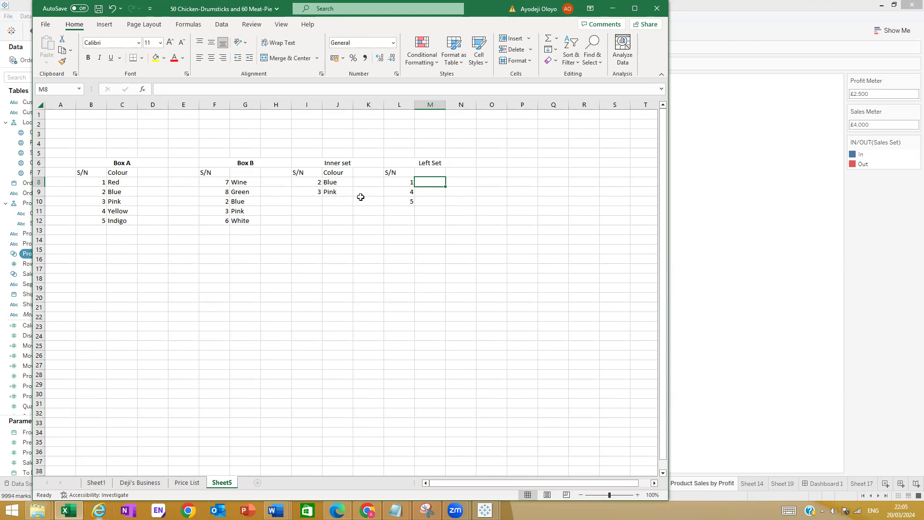
pyautogui.write('Red')
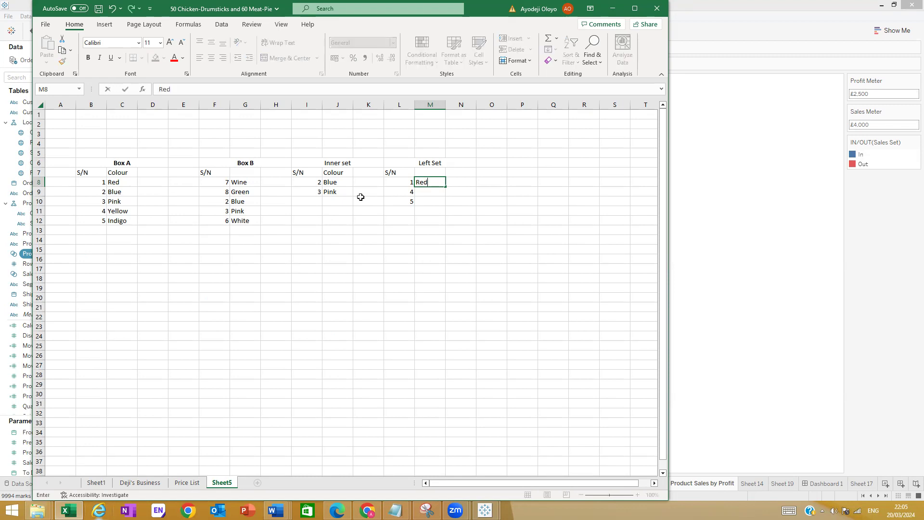
pyautogui.press('Return')
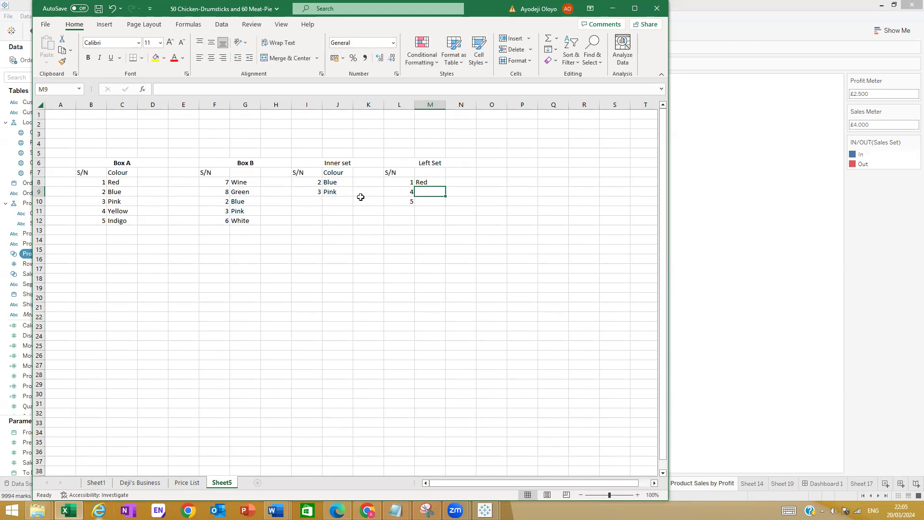
pyautogui.write('Yellow')
pyautogui.press('Return')
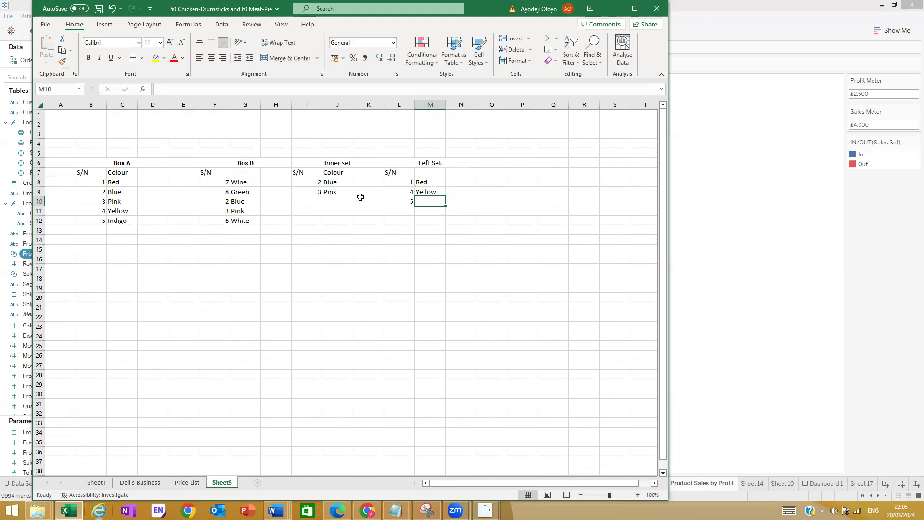
pyautogui.write('Indigo')
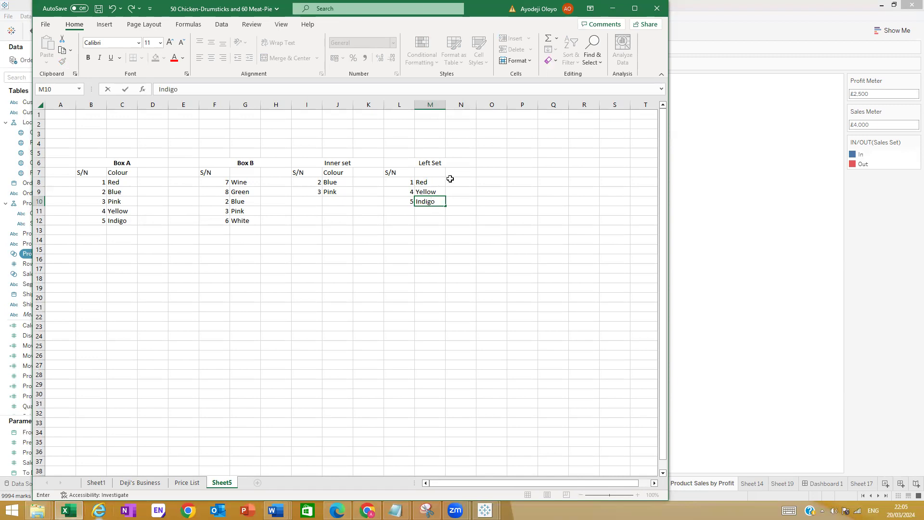
pyautogui.click(496, 165)
# Enter the column heading "Colour" in M7 of the Left Set table.
pyautogui.click(425, 182)
pyautogui.click(430, 172)
pyautogui.write('Colour')
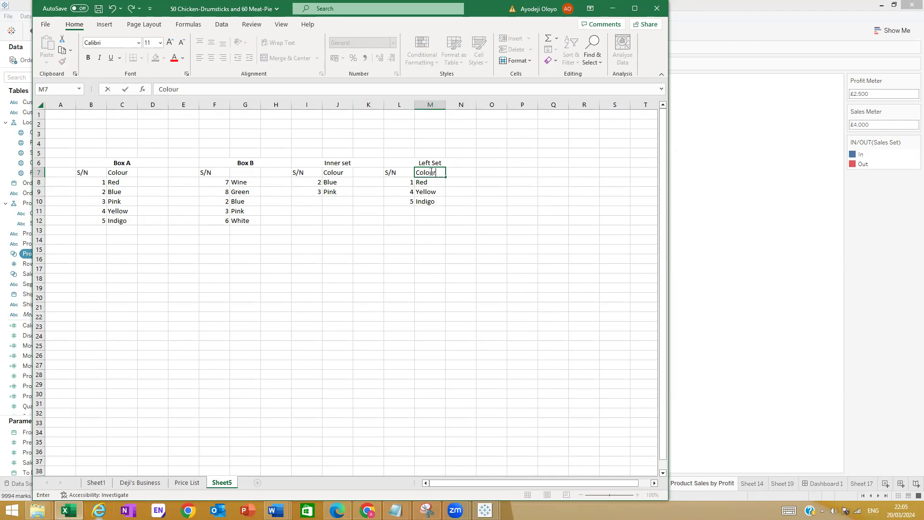
# Enter the title "Rgiht Set" in O6 and merge and center it across O6:P6.
pyautogui.click(514, 161)
pyautogui.click(497, 162)
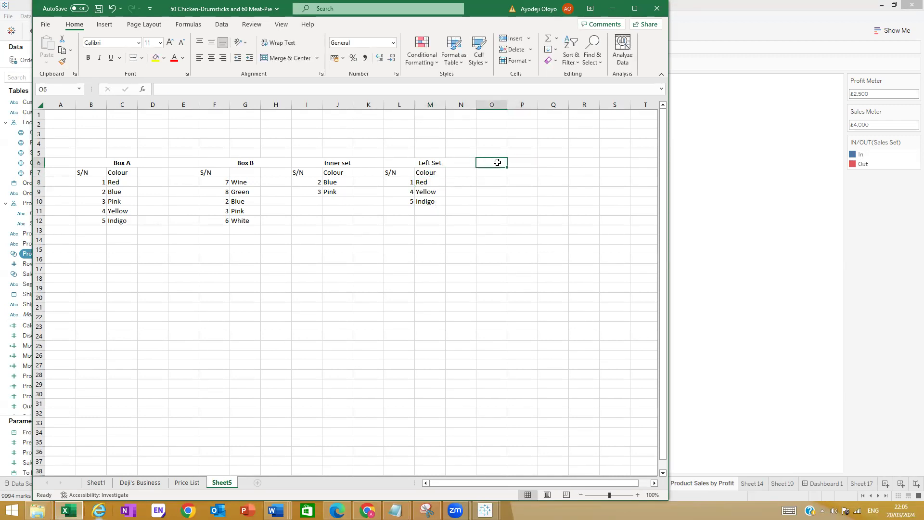
pyautogui.write('Rgiht Set')
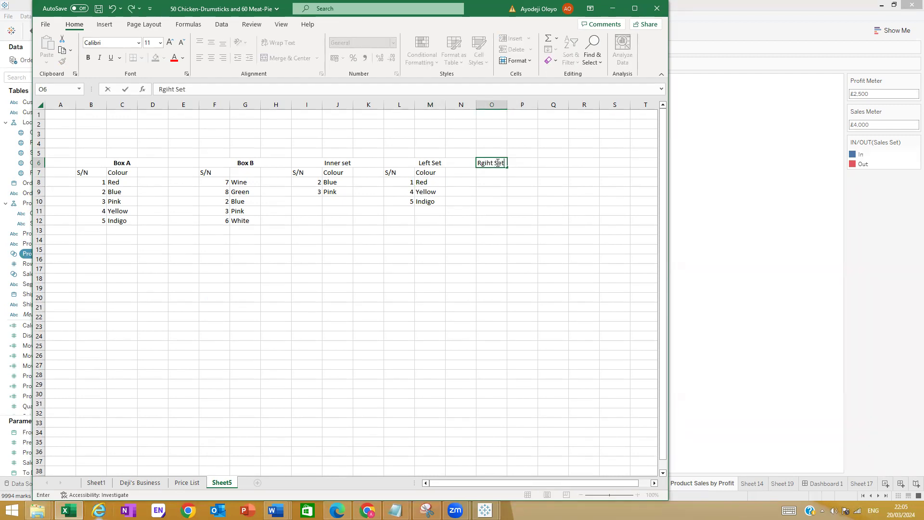
pyautogui.moveTo(523, 162); pyautogui.dragTo(495, 162)
pyautogui.click(288, 57)
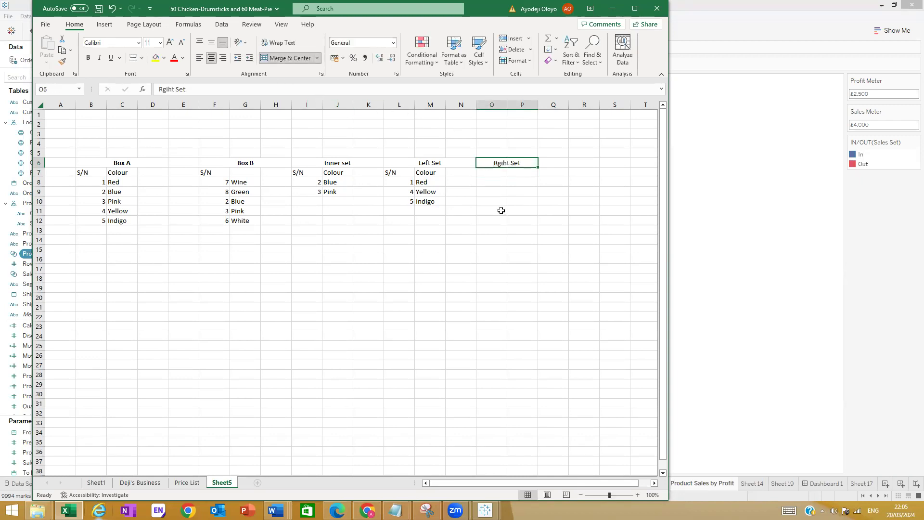
# Enter the column headings "S/N" in O7 and "Colour" in P7 for the right set table.
pyautogui.click(496, 172)
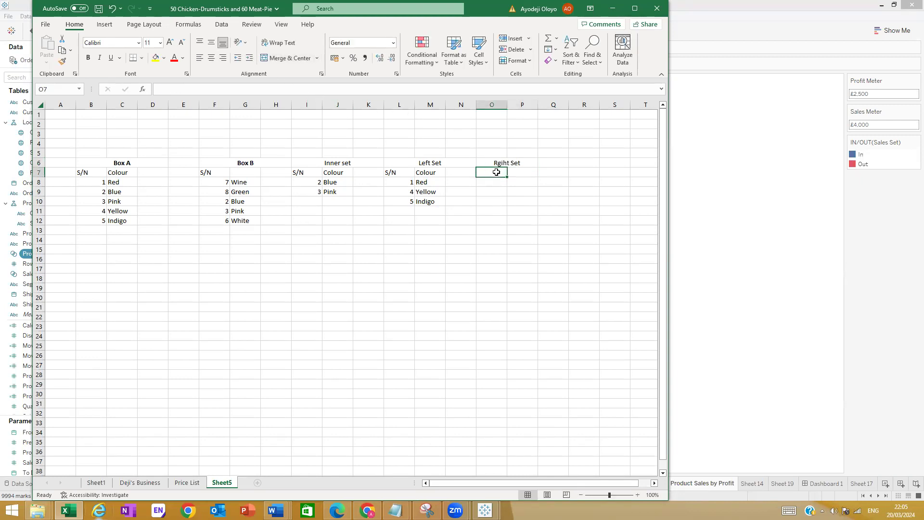
pyautogui.write('S')
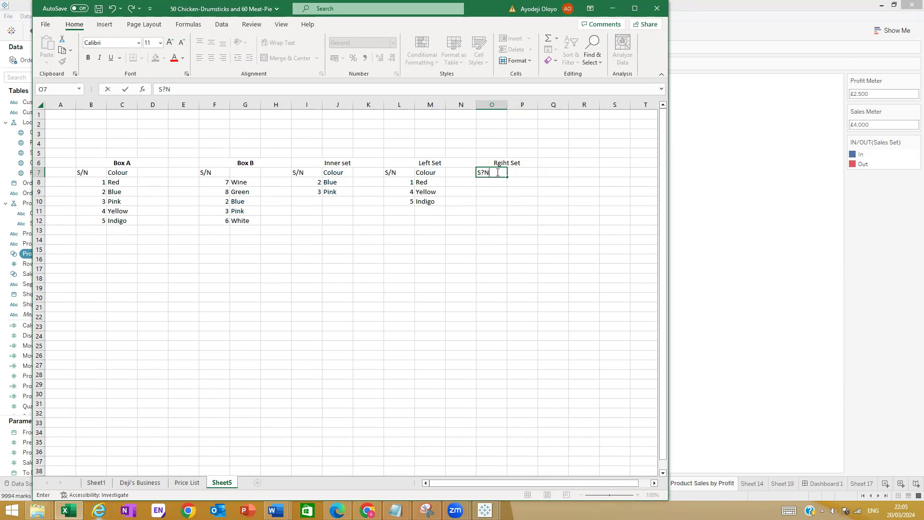
pyautogui.press('Left')
pyautogui.press('Left')
pyautogui.press('Right')
pyautogui.press('Right')
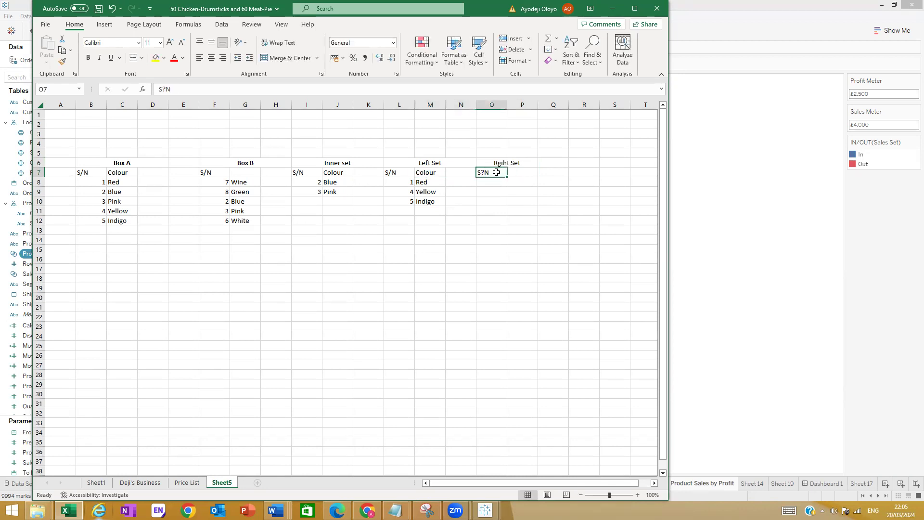
pyautogui.write('S/N')
pyautogui.press('Tab')
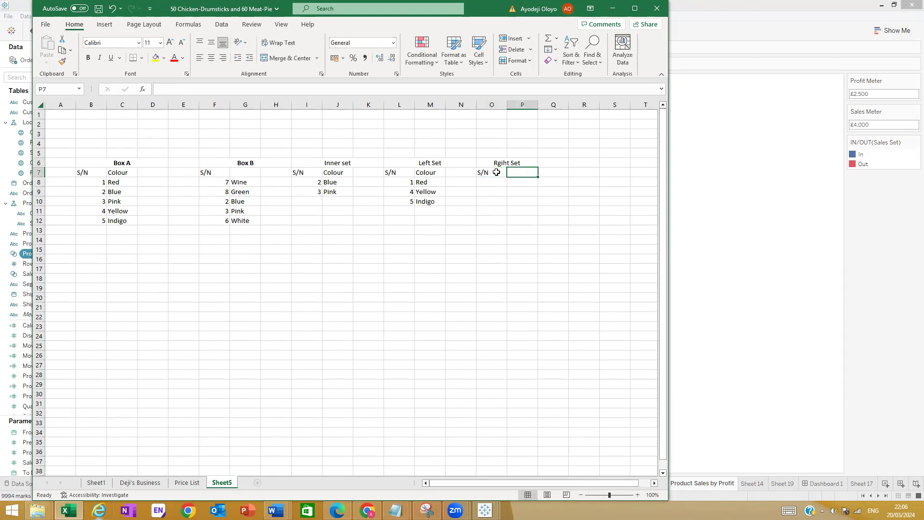
pyautogui.write('Colour')
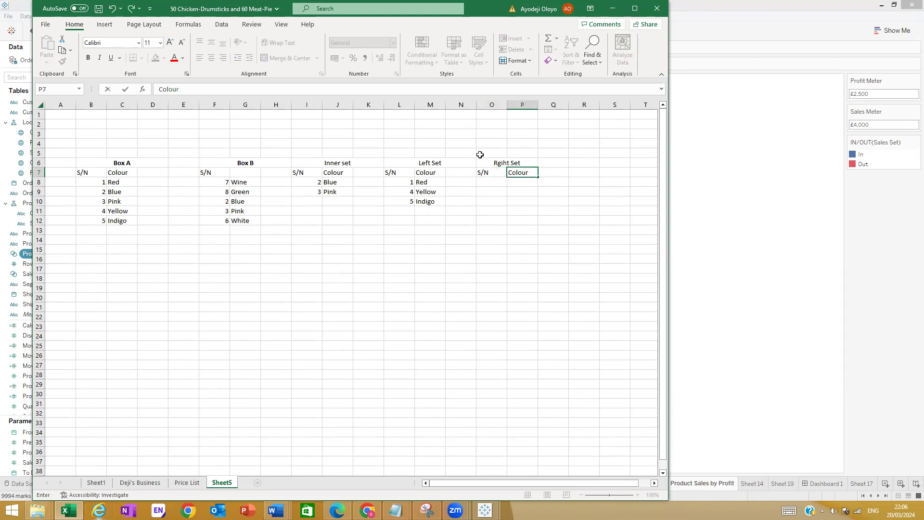
pyautogui.click(490, 183)
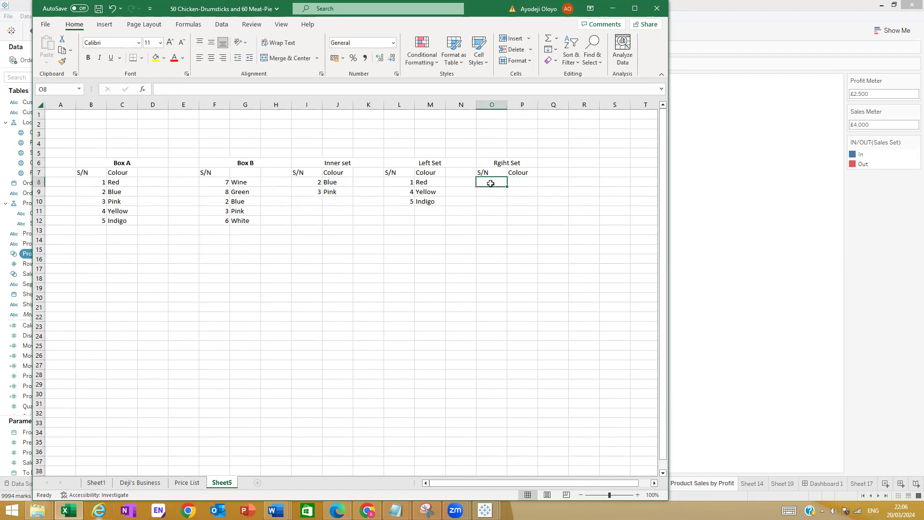
# Enter the serial numbers 6, 7 and 8 in O8:O10 of the right set table.
pyautogui.write('6')
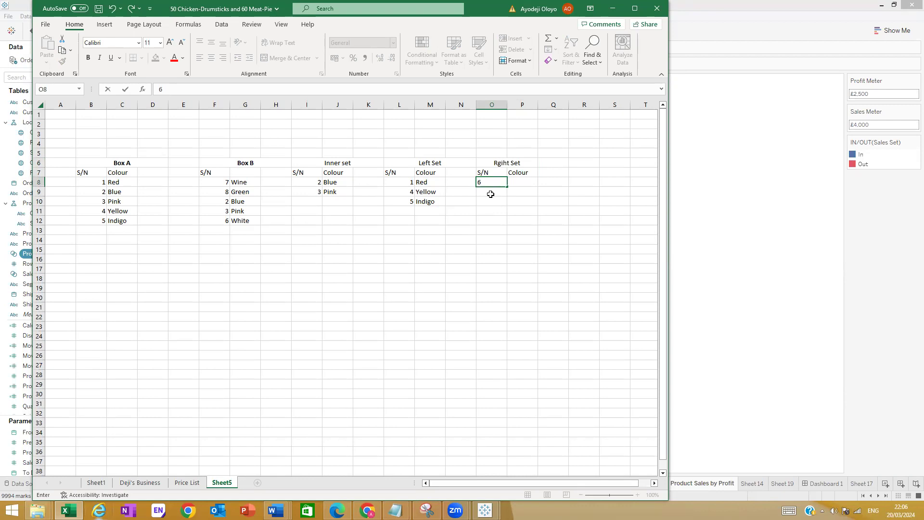
pyautogui.click(491, 194)
pyautogui.write('7')
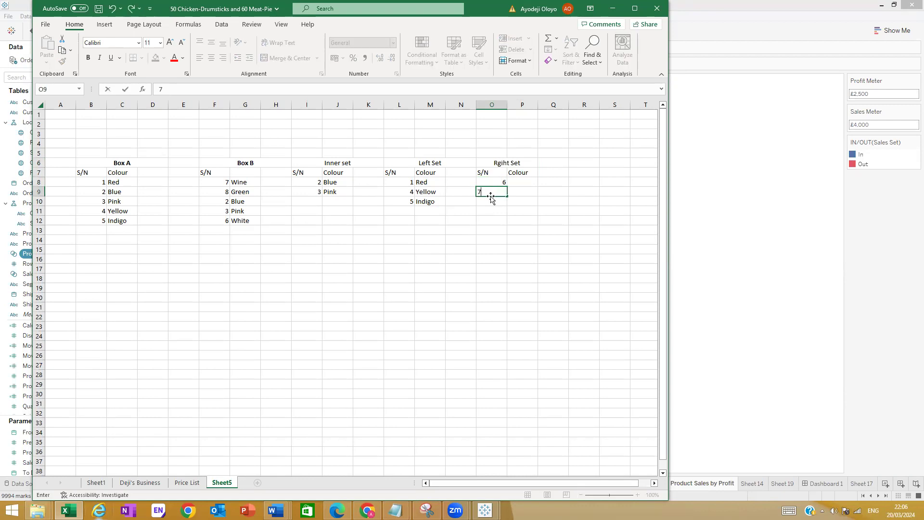
pyautogui.click(496, 201)
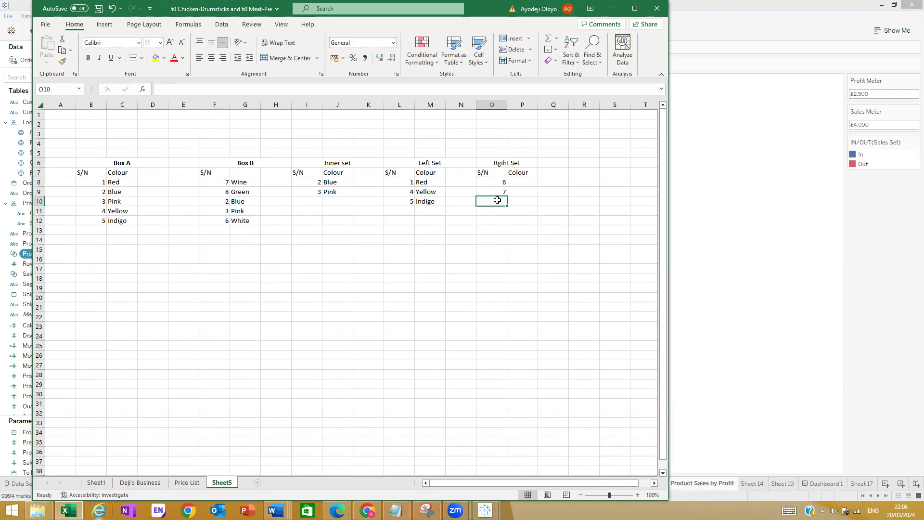
pyautogui.write('8')
# Enter the colours White, Wine and Green in P8:P10 beside the right set serial numbers.
pyautogui.click(524, 183)
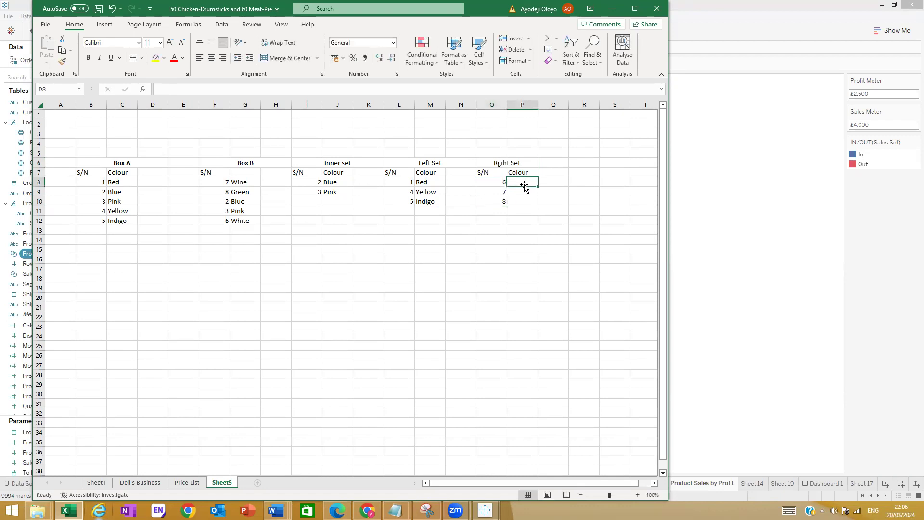
pyautogui.write('W')
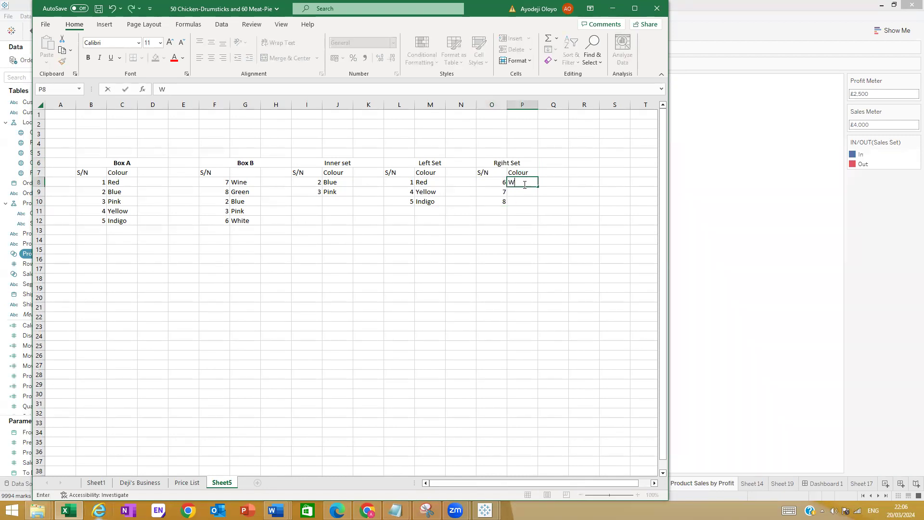
pyautogui.write('hite')
pyautogui.press('Return')
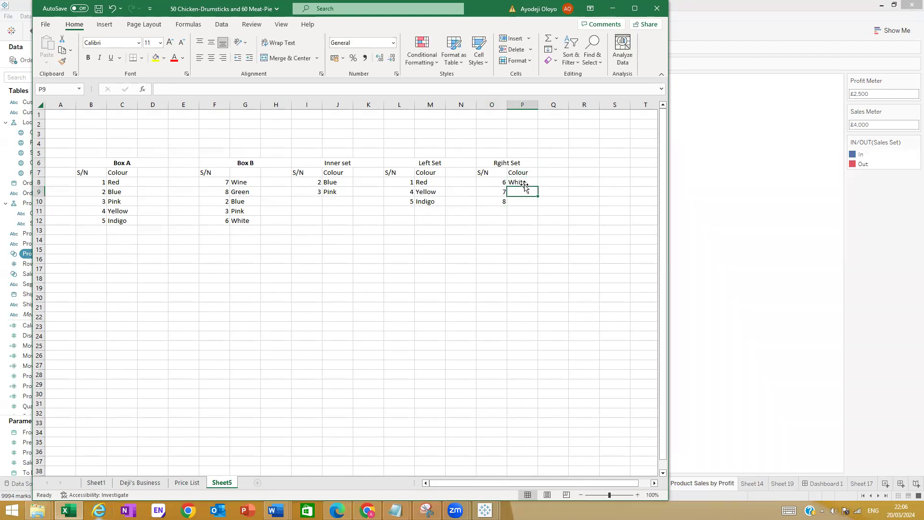
pyautogui.write('Wine')
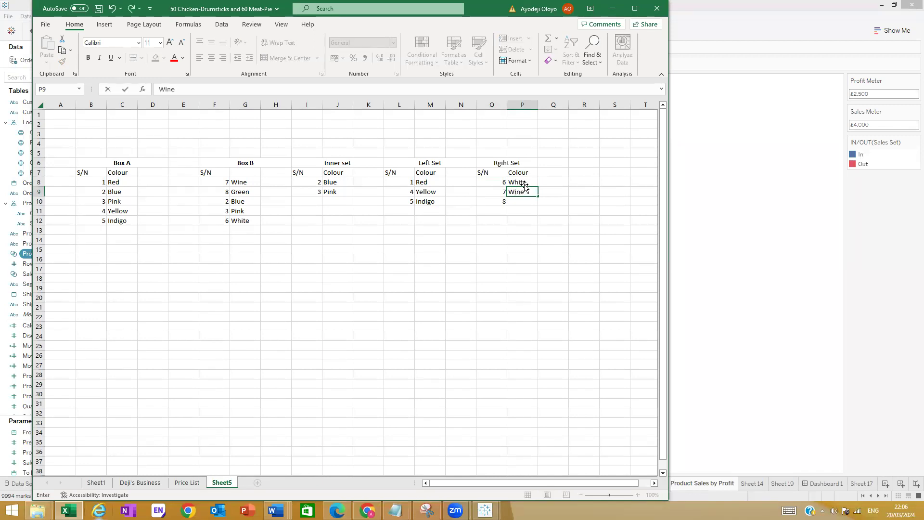
pyautogui.press('Return')
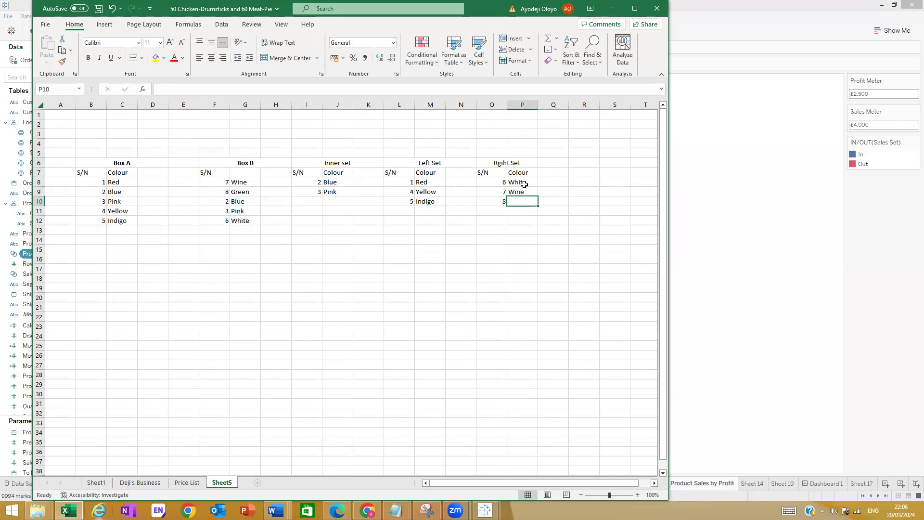
pyautogui.write('Gre')
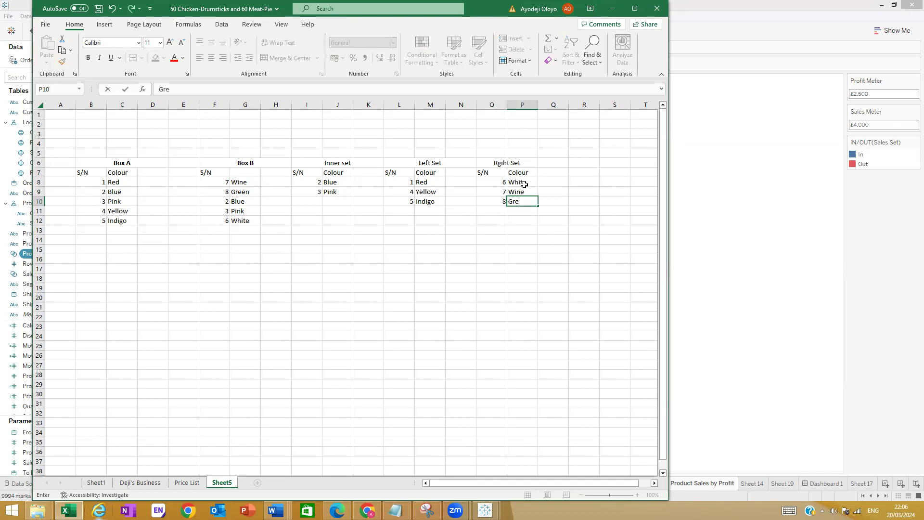
# Merge and center R6:S6 and enter the title "All Set" there.
pyautogui.moveTo(580, 165); pyautogui.dragTo(619, 164)
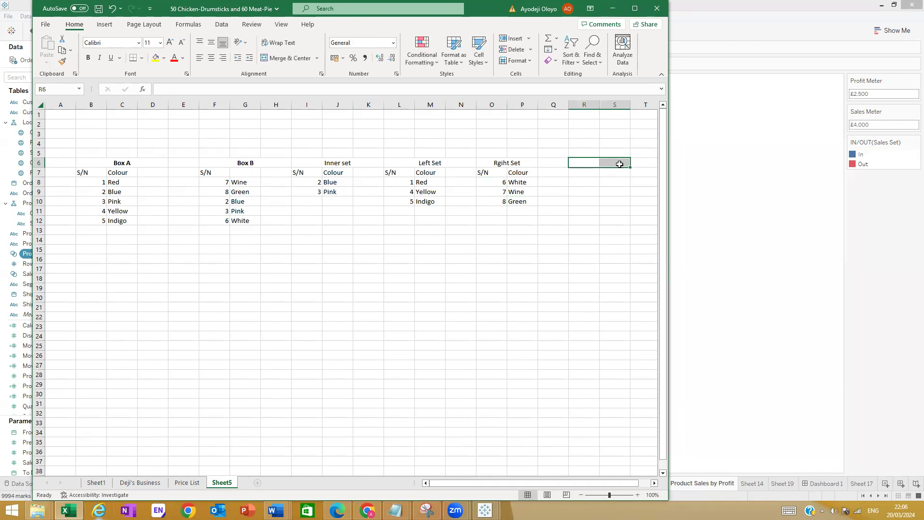
pyautogui.click(278, 55)
pyautogui.write('All')
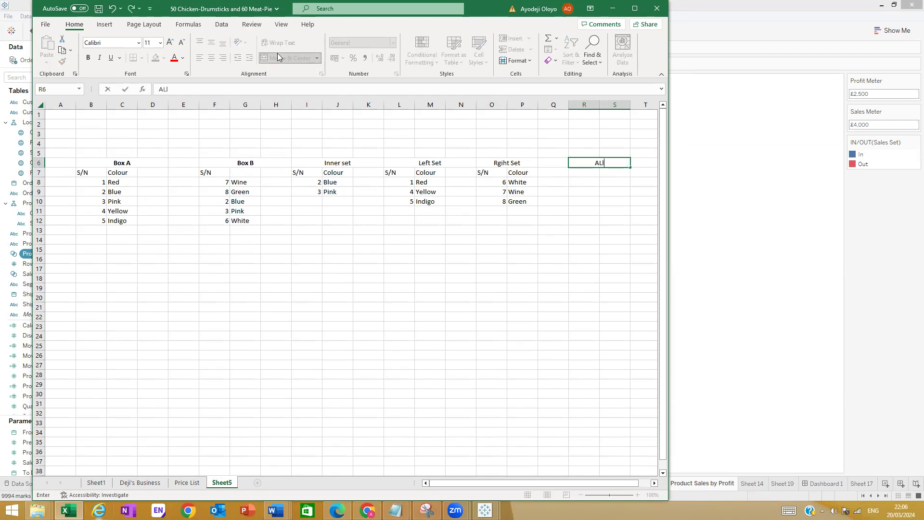
pyautogui.write(' Set')
# Enter the heading "S/N" in R7 and fill the serial numbers 1 to 8 down R8:R15.
pyautogui.click(584, 175)
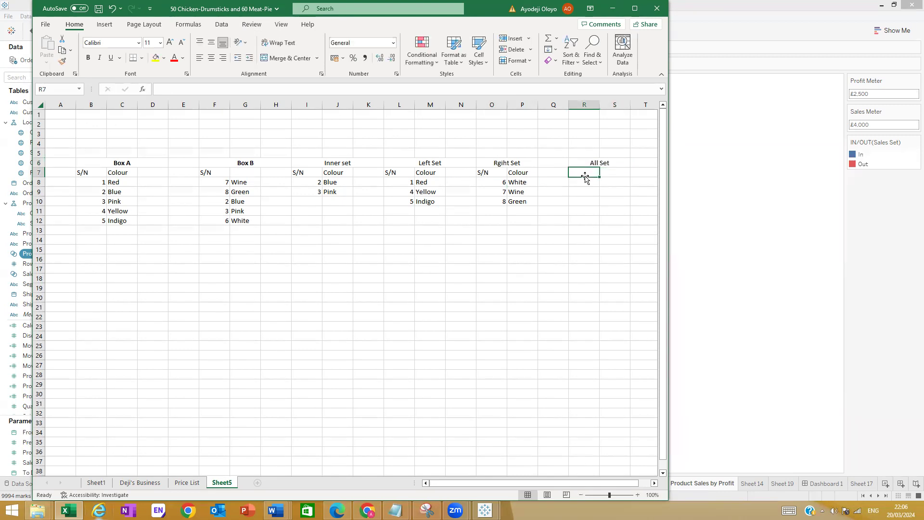
pyautogui.write('S')
pyautogui.write('N')
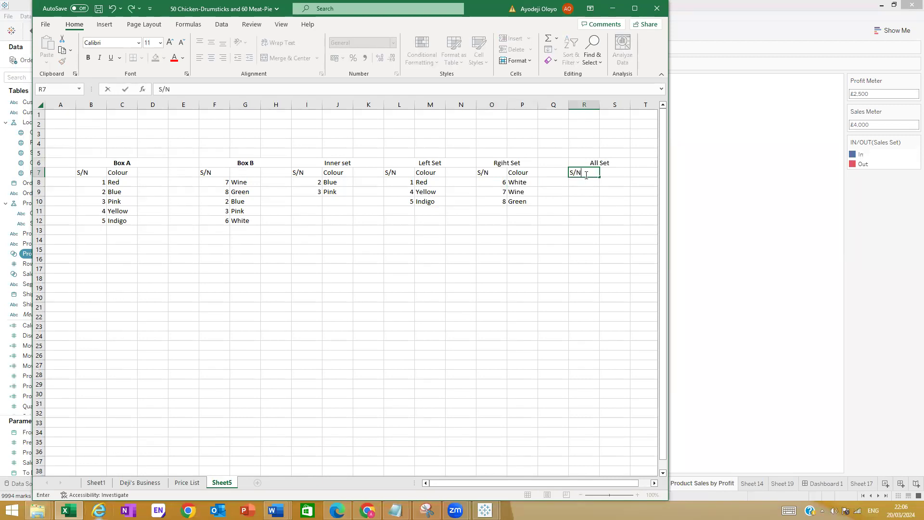
pyautogui.press('Return')
pyautogui.write('1')
pyautogui.press('Return')
pyautogui.write('2')
pyautogui.moveTo(584, 184); pyautogui.dragTo(601, 254)
# Enter the column heading "Colour" in S7 of the All Set table.
pyautogui.click(621, 185)
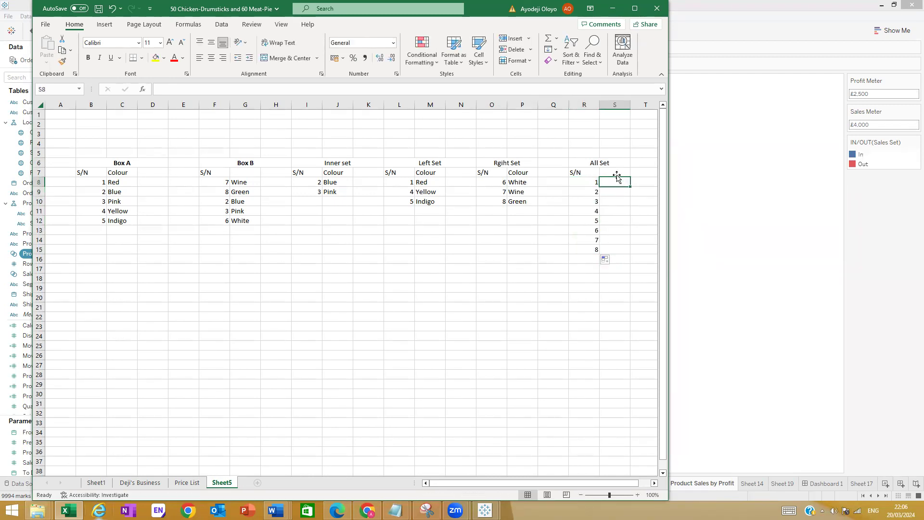
pyautogui.click(614, 163)
pyautogui.click(617, 172)
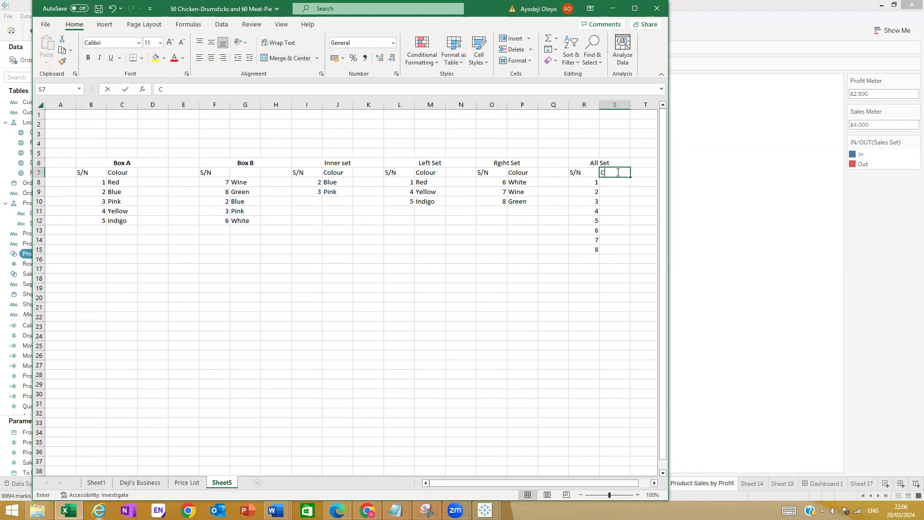
pyautogui.write('Colour')
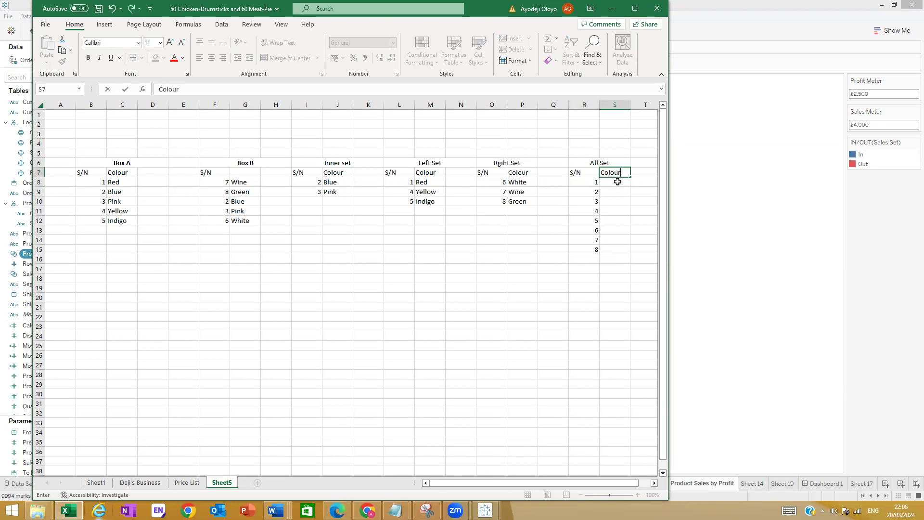
# Enter the colours Red, Blue, Pink, Yellow, Indigo, White, Wine and Green in S8:S15 of the All Set table.
pyautogui.click(618, 188)
pyautogui.write('Red')
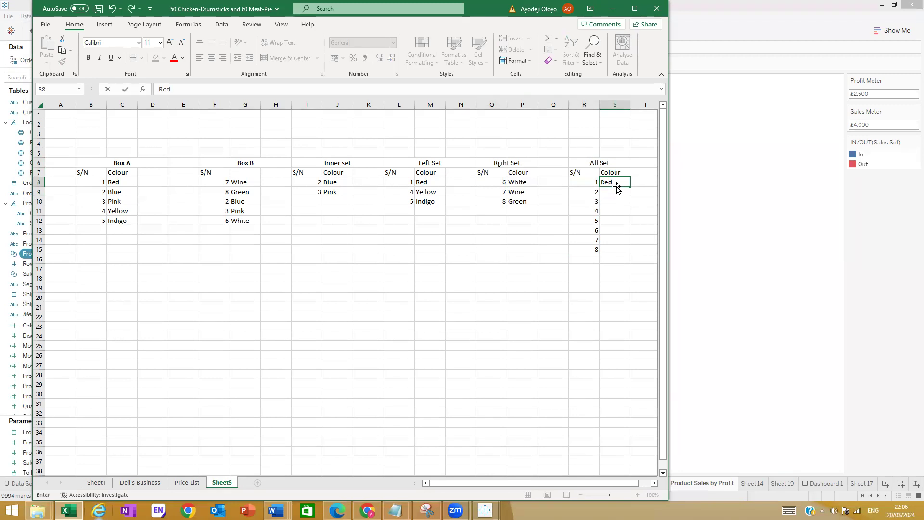
pyautogui.press('Return')
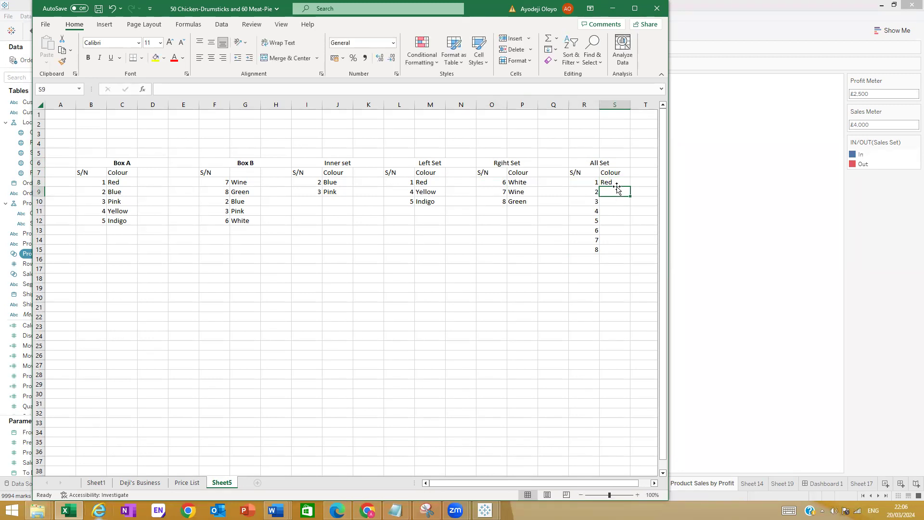
pyautogui.write('Blue')
pyautogui.press('Return')
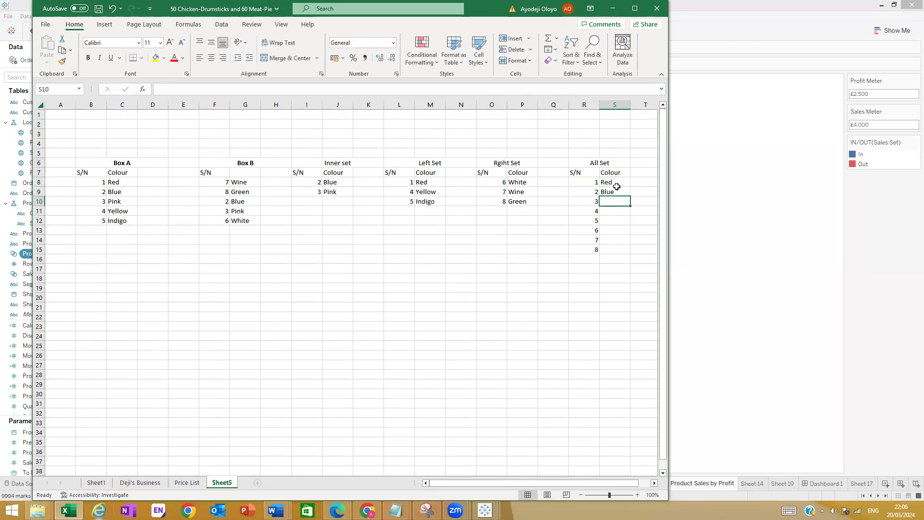
pyautogui.write('Pink')
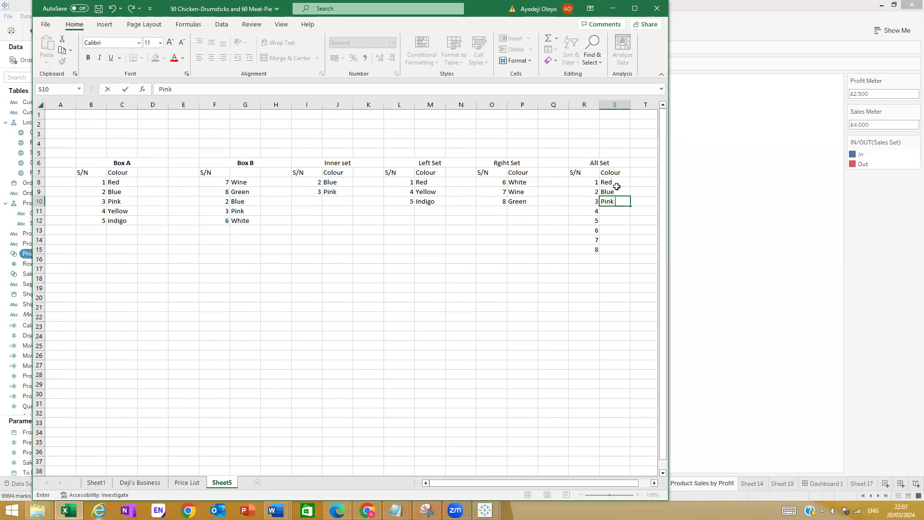
pyautogui.press('Return')
pyautogui.write('Yellow')
pyautogui.press('Return')
pyautogui.write('Indigo')
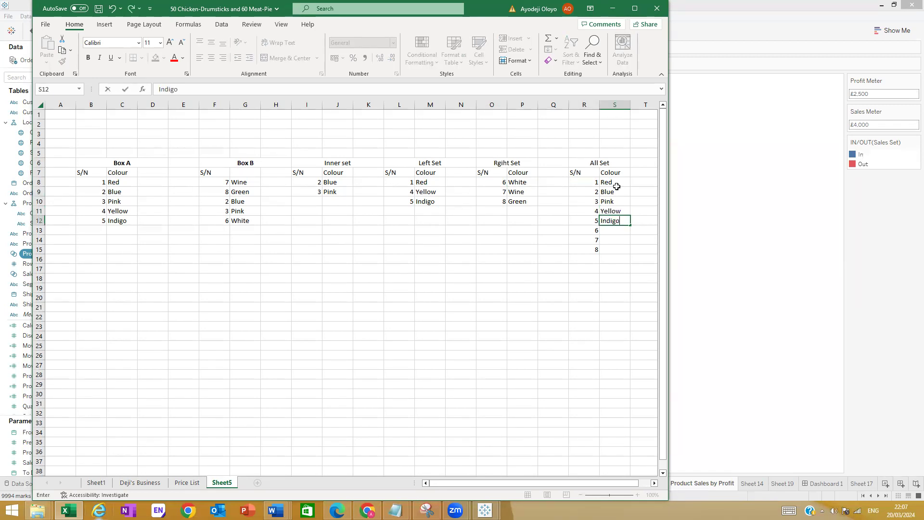
pyautogui.press('Return')
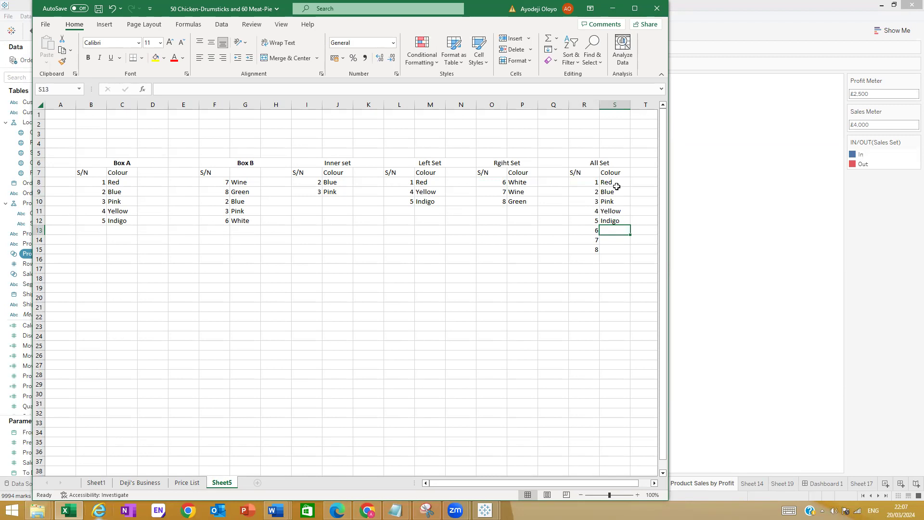
pyautogui.write('White')
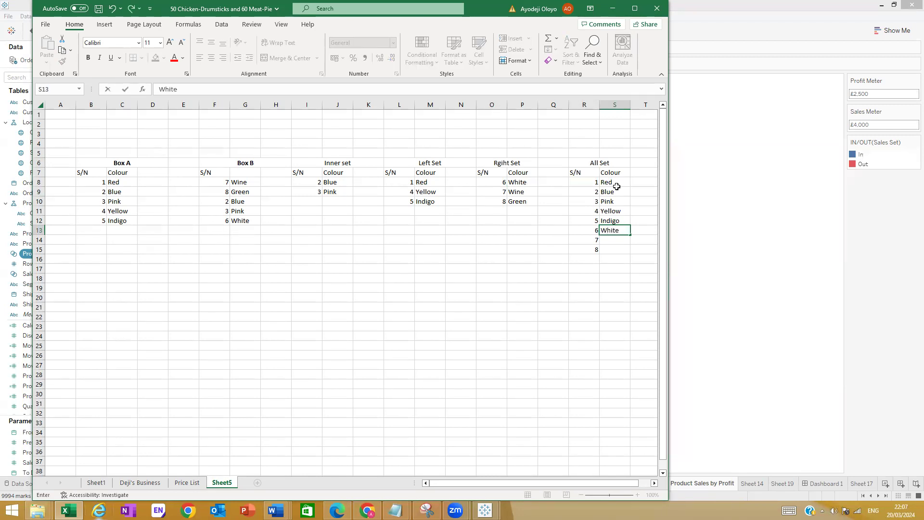
pyautogui.press('Return')
pyautogui.write('Wie')
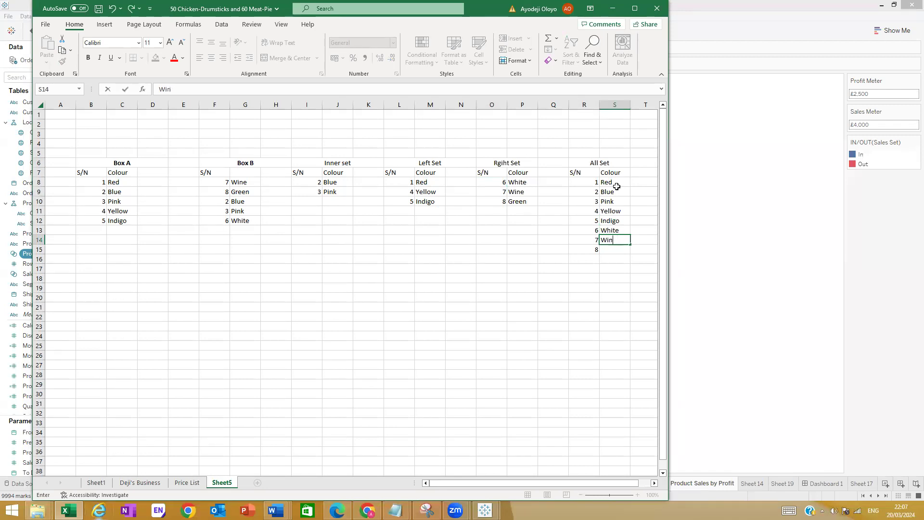
pyautogui.press('Return')
pyautogui.write('Green')
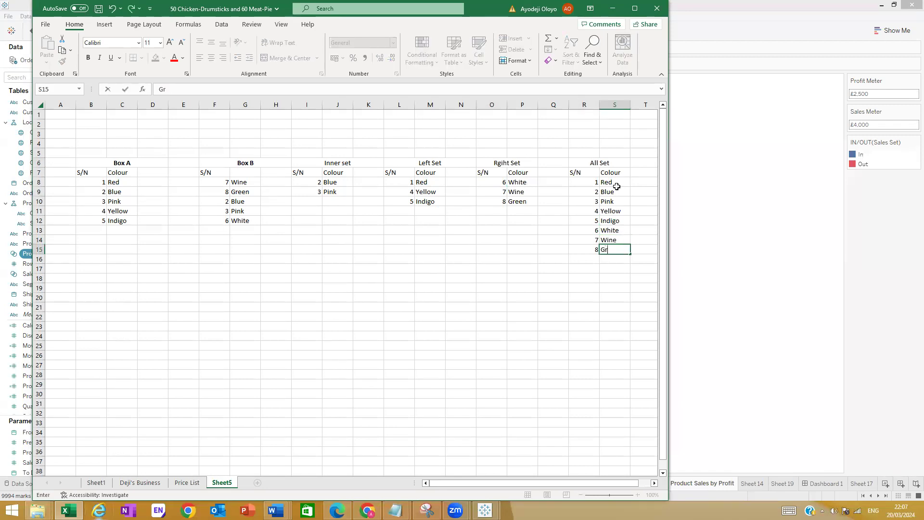
pyautogui.click(546, 239)
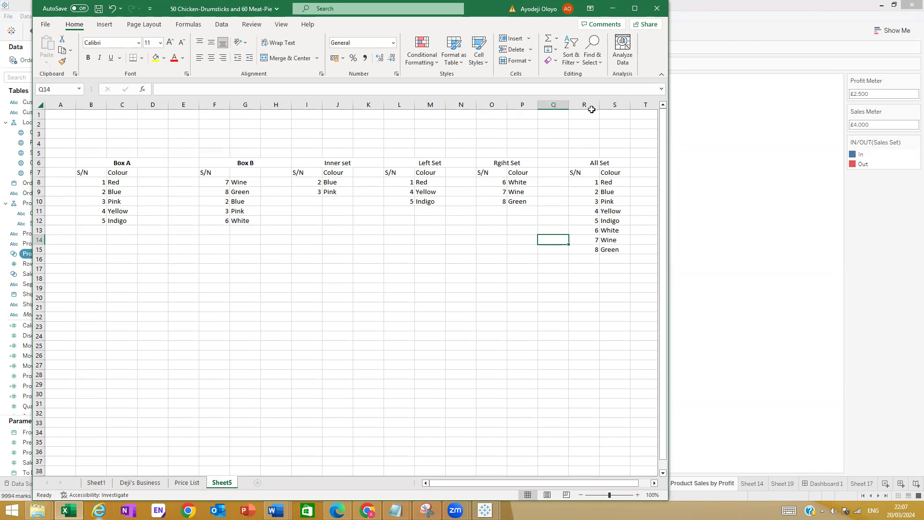
# Return to Tableau and create the "Profit and Sales" combined set from the shared members in both sets.
pyautogui.click(612, 8)
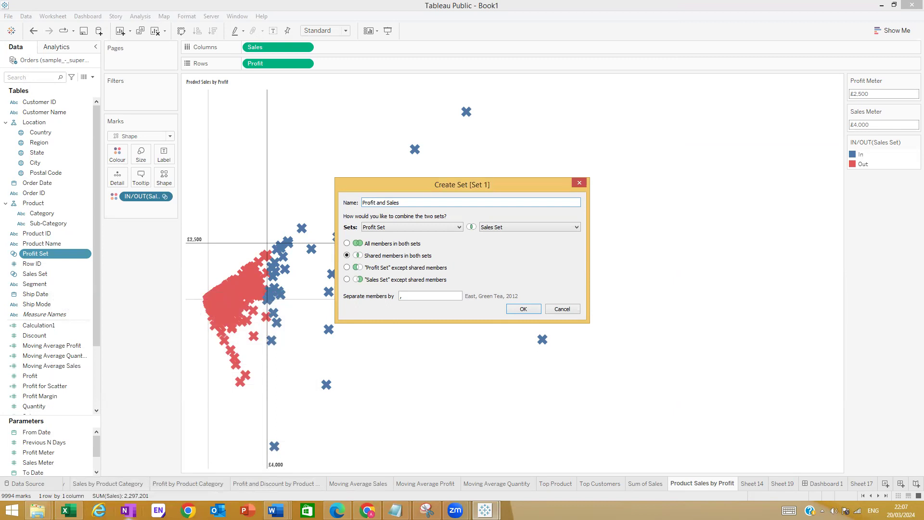
pyautogui.click(69, 510)
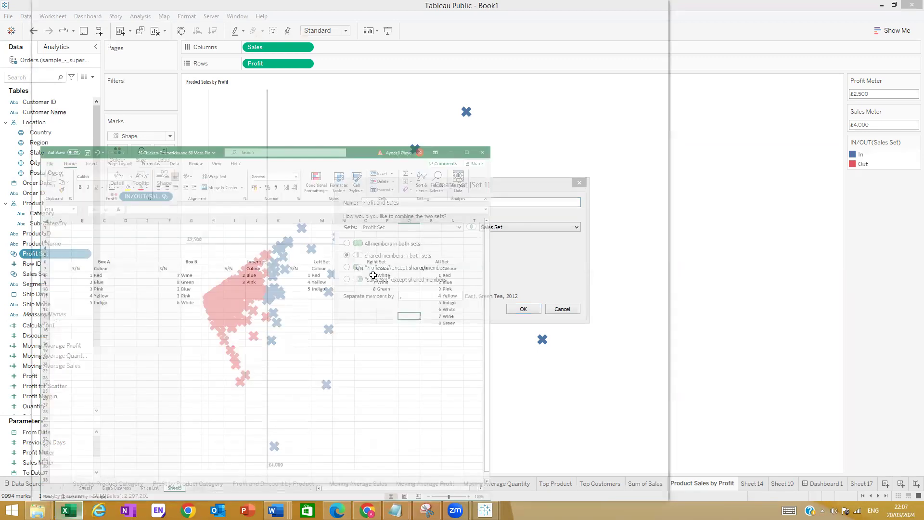
pyautogui.click(728, 165)
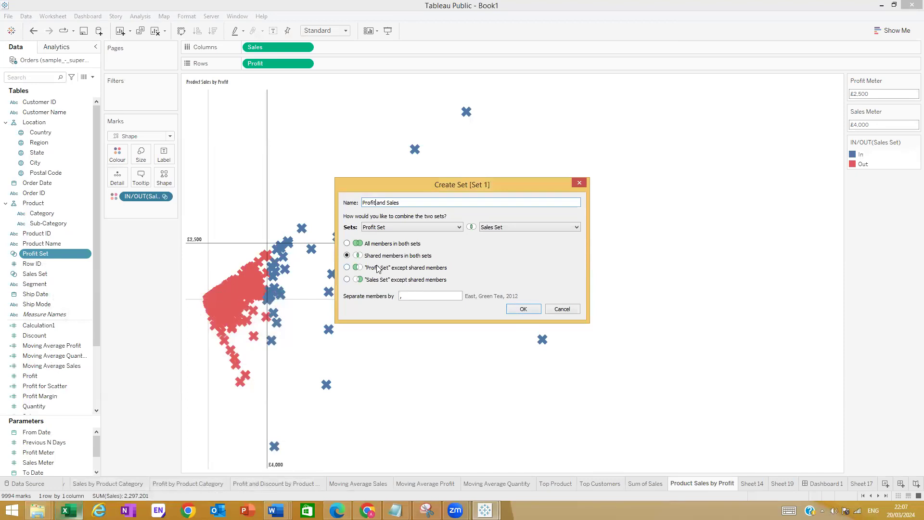
pyautogui.click(523, 309)
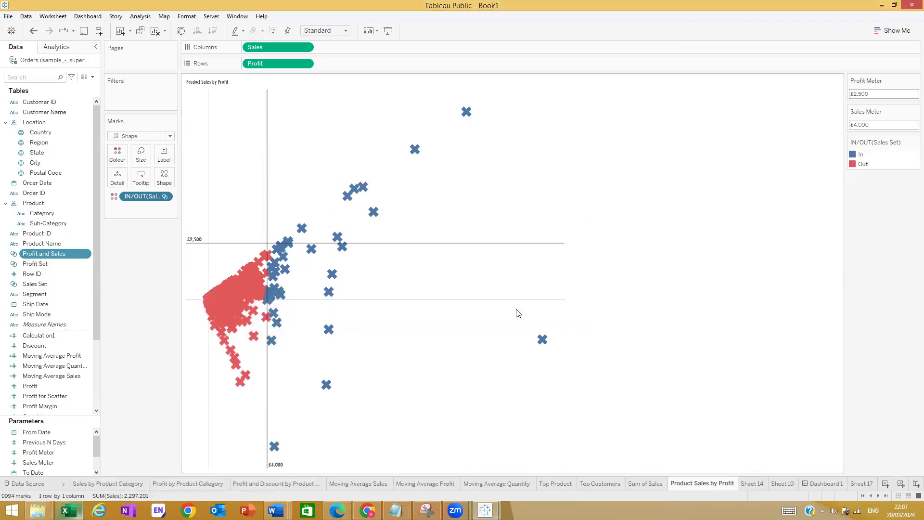
# Replace the Sales Set on the scatter marks' colour with the Profit and Sales set, and then with the Profit Set for comparison.
pyautogui.moveTo(140, 196); pyautogui.dragTo(138, 291)
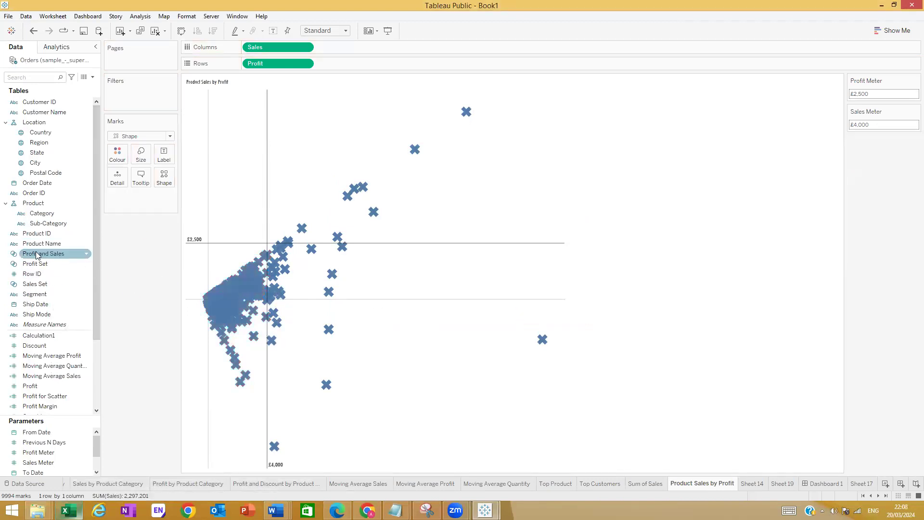
pyautogui.moveTo(38, 255); pyautogui.dragTo(117, 153)
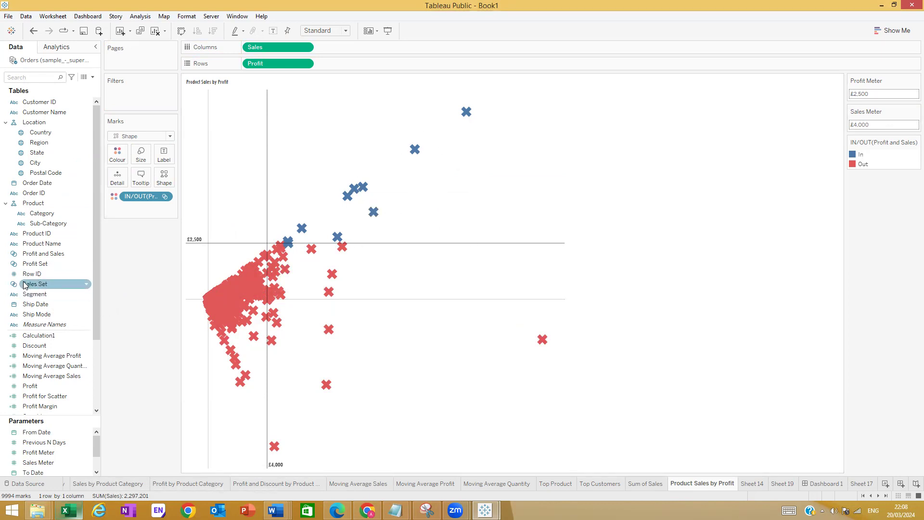
pyautogui.moveTo(124, 198); pyautogui.dragTo(118, 155)
pyautogui.click(34, 264)
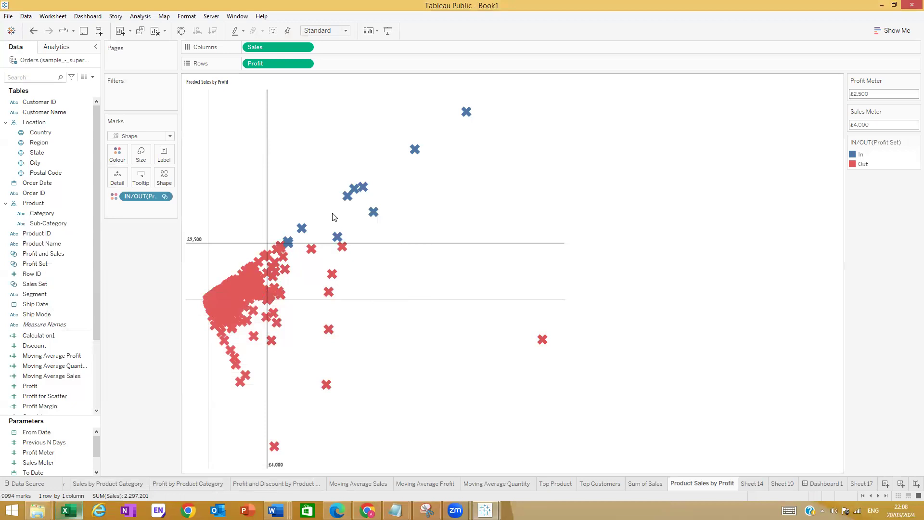
# Colour the scatter plot marks by the Sales Set instead of the Profit Set.
pyautogui.click(43, 254)
pyautogui.moveTo(43, 263); pyautogui.dragTo(134, 234)
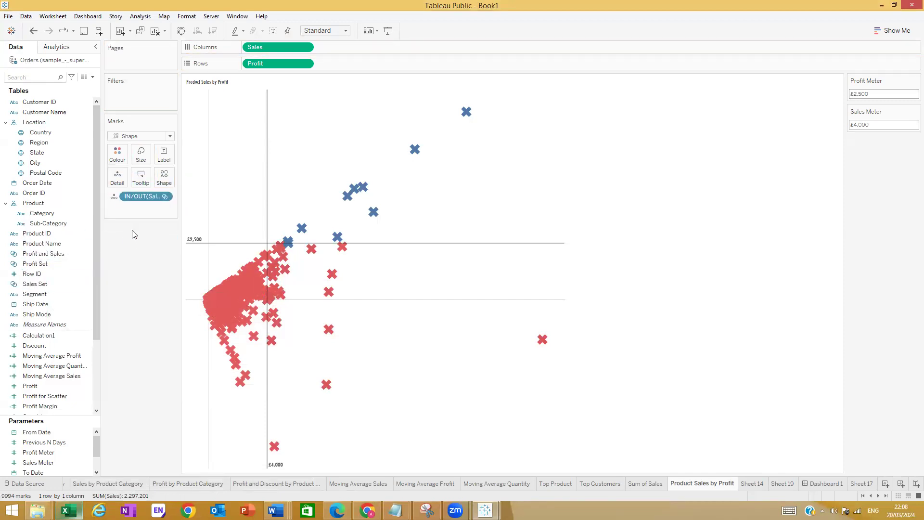
pyautogui.moveTo(132, 202); pyautogui.dragTo(121, 155)
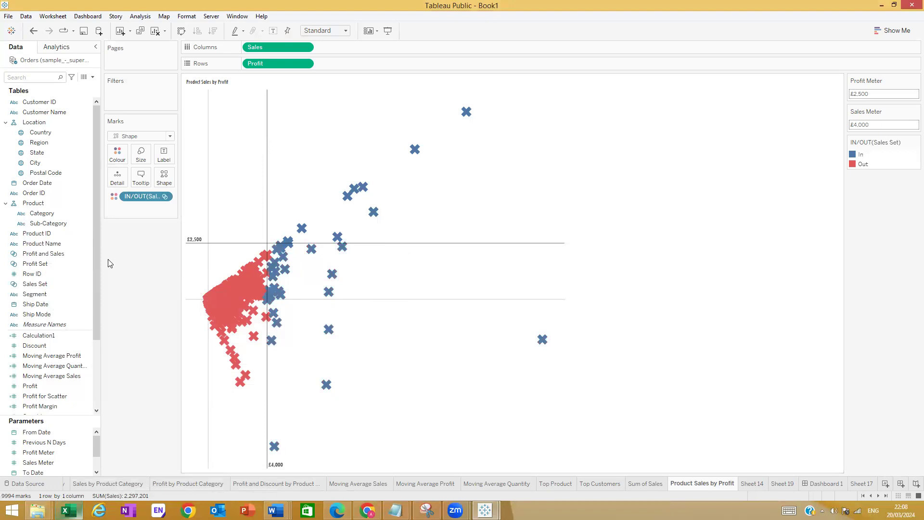
# Colour the scatter plot marks by the combined Profit and Sales set instead of the Sales Set.
pyautogui.moveTo(138, 195); pyautogui.dragTo(125, 166)
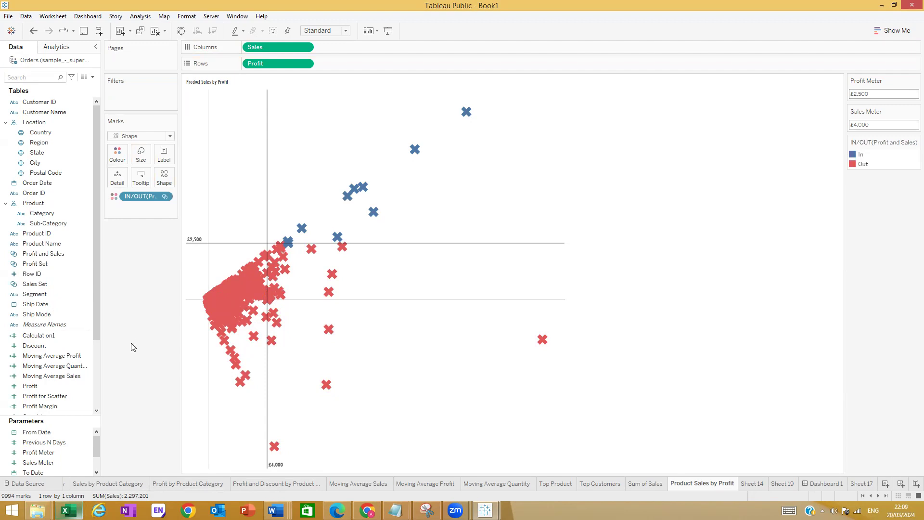
# Try colouring the scatter plot marks by the Discount measure, and undo the change.
pyautogui.rightClick(44, 347)
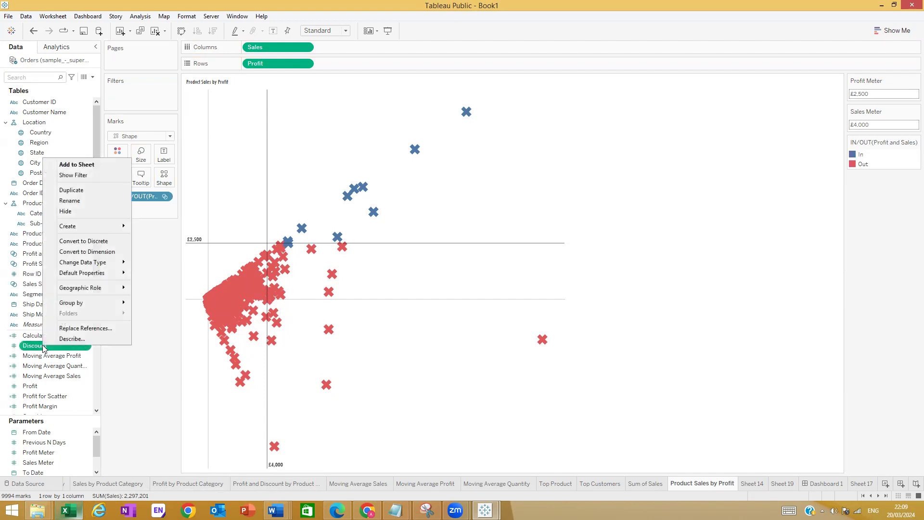
pyautogui.click(130, 374)
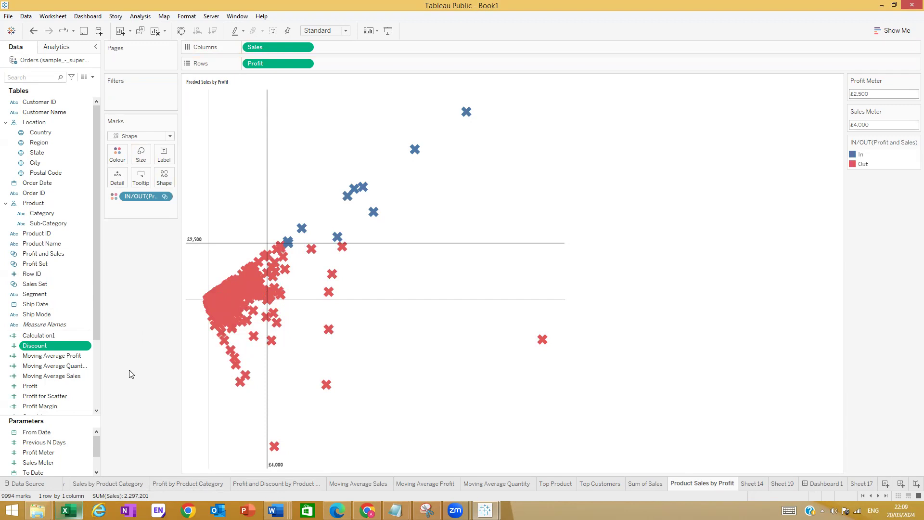
pyautogui.moveTo(61, 346); pyautogui.dragTo(119, 156)
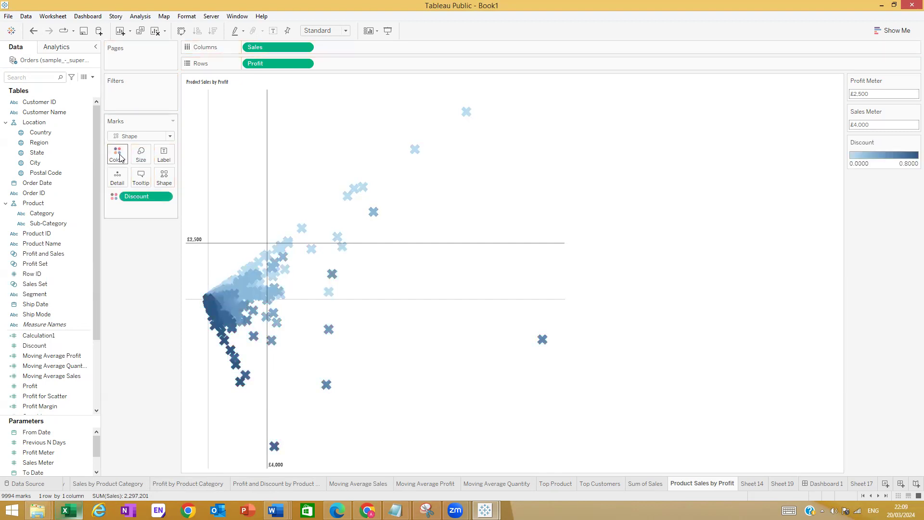
pyautogui.hotkey('ctrl', 'z')
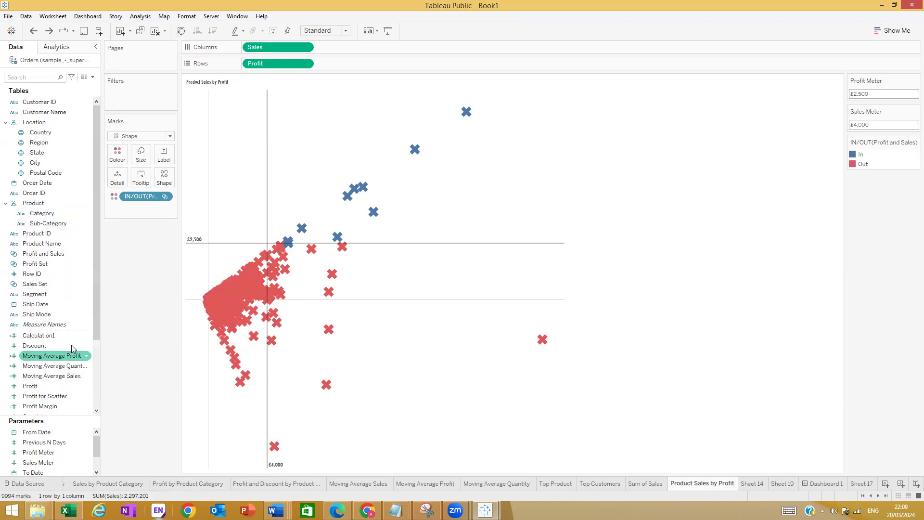
pyautogui.moveTo(464, 115)
pyautogui.moveTo(431, 244)
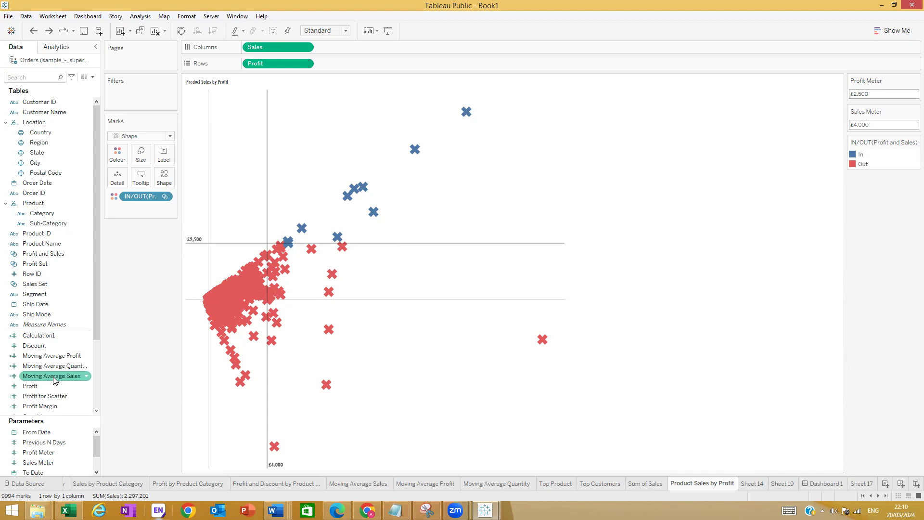
# Examine the formula of the Total Discount calculated field and close it without changes.
pyautogui.scroll(-2, 55, 392)
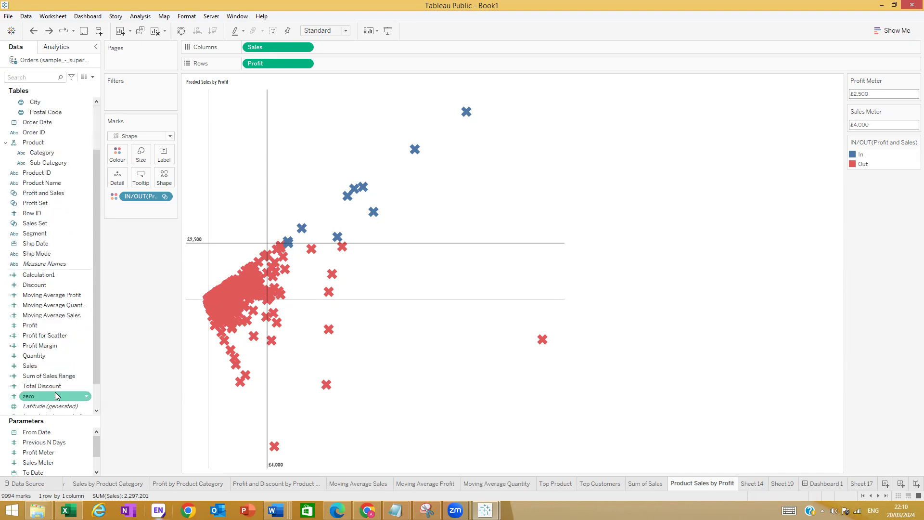
pyautogui.scroll(-1, 55, 391)
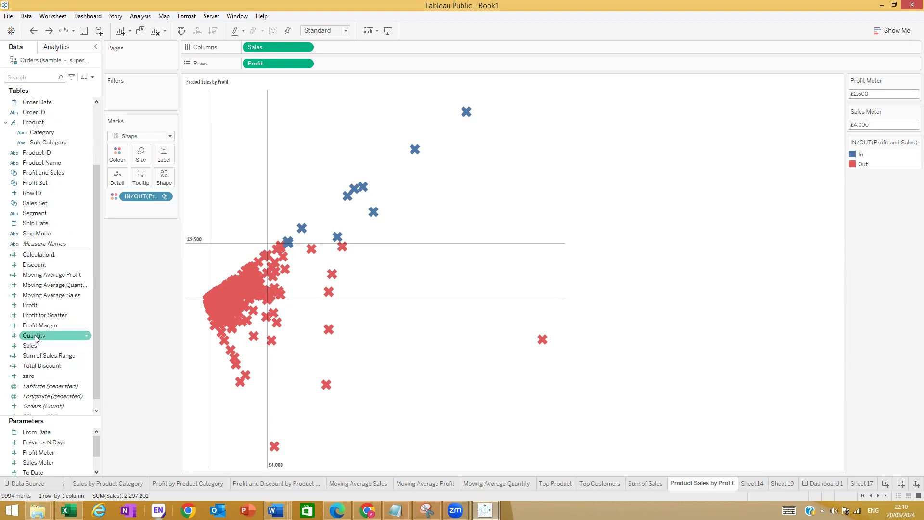
pyautogui.rightClick(46, 368)
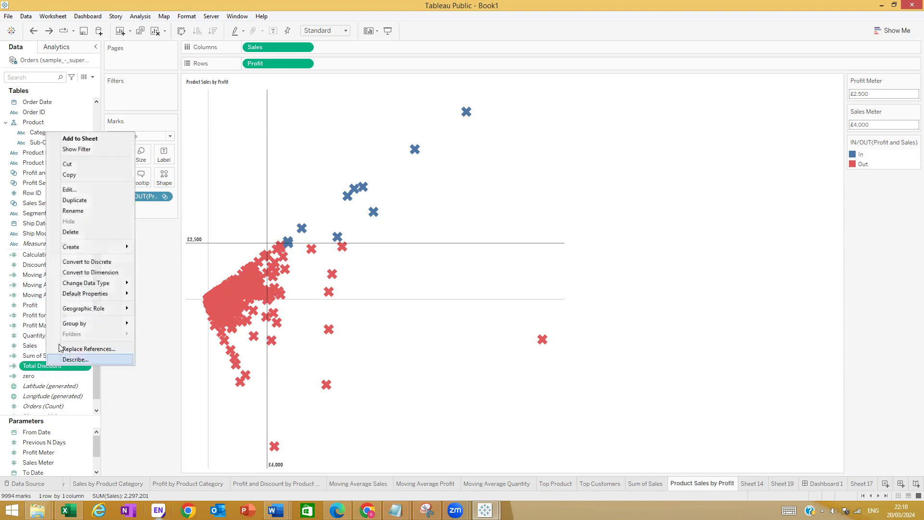
pyautogui.click(87, 191)
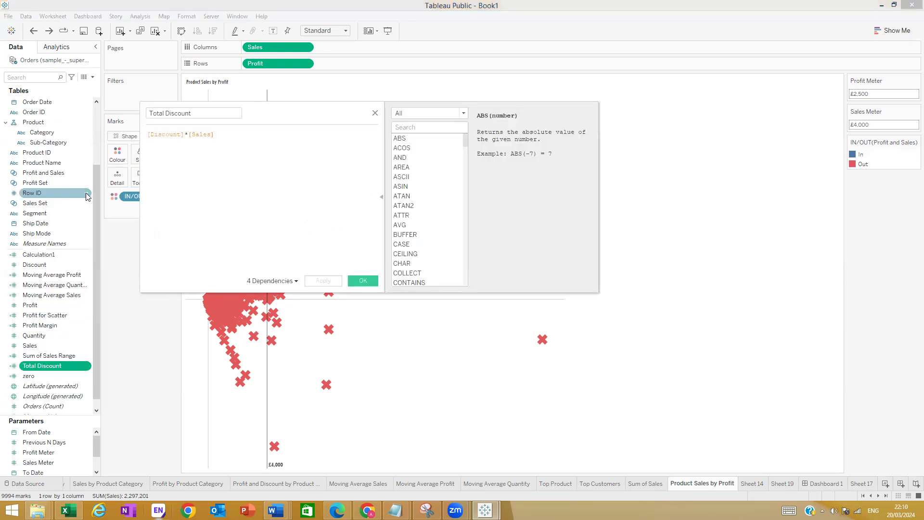
pyautogui.rightClick(87, 196)
pyautogui.click(224, 163)
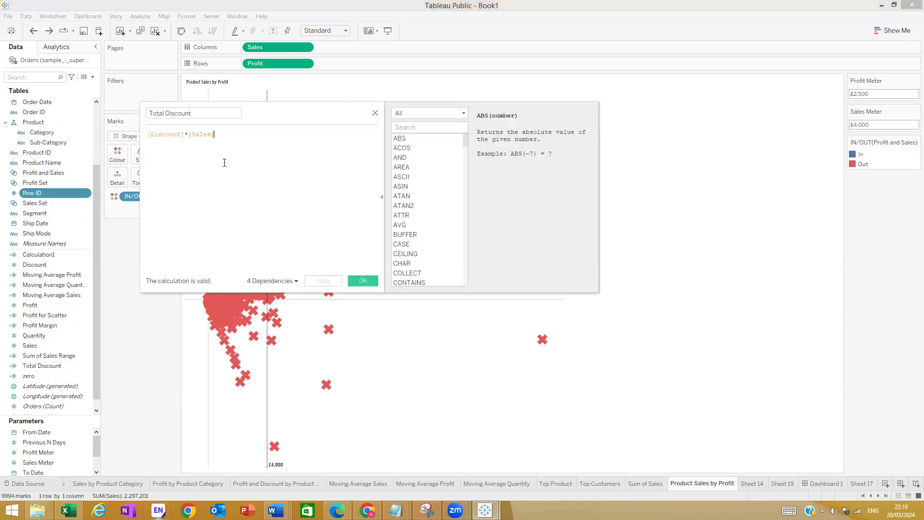
pyautogui.click(375, 113)
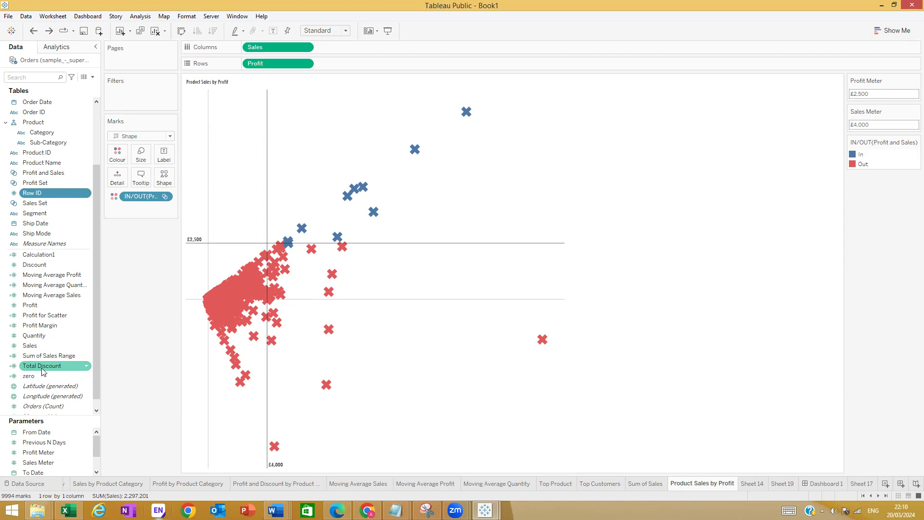
# Show the Profit and Sales set by shape instead of colour, and assign the filled square from the Filled palette to Out.
pyautogui.moveTo(135, 193); pyautogui.dragTo(170, 180)
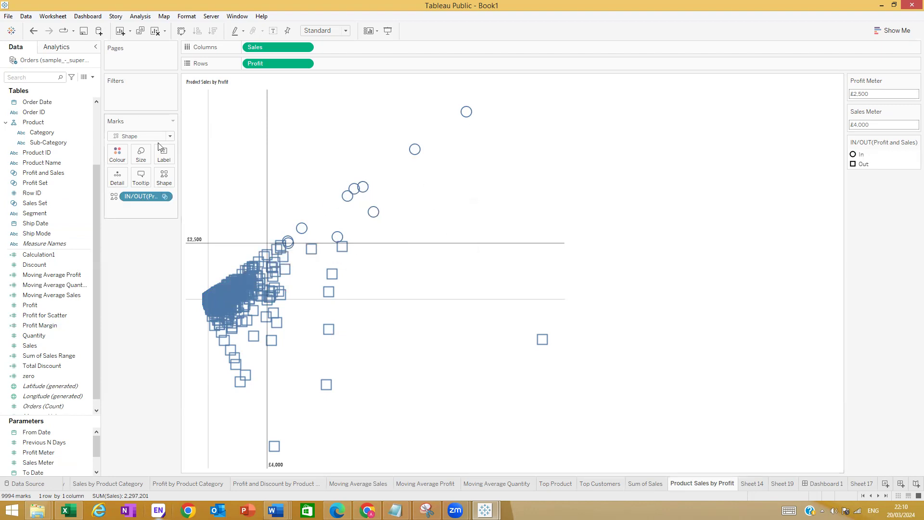
pyautogui.click(164, 178)
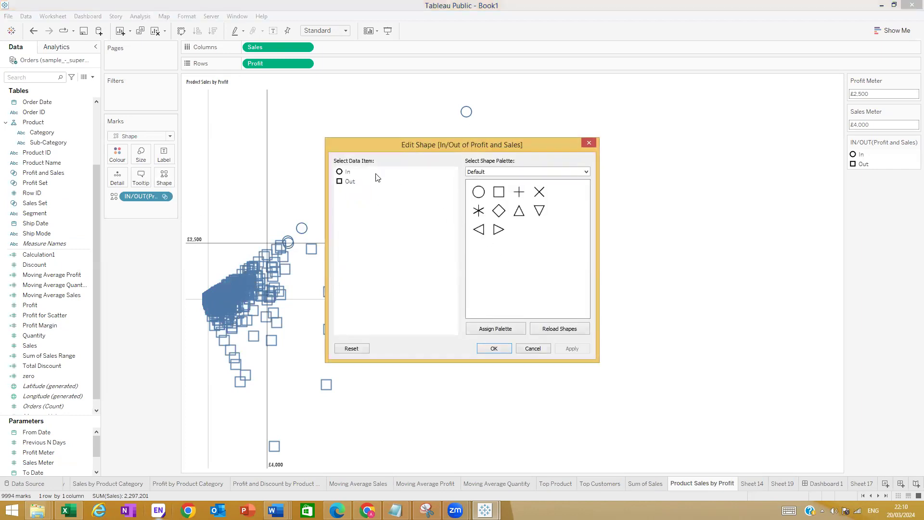
pyautogui.click(350, 185)
pyautogui.click(586, 172)
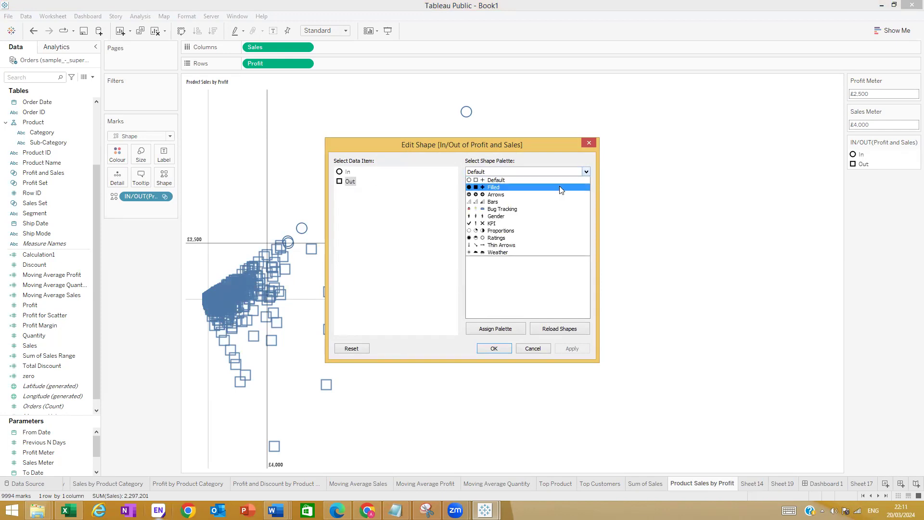
pyautogui.click(493, 187)
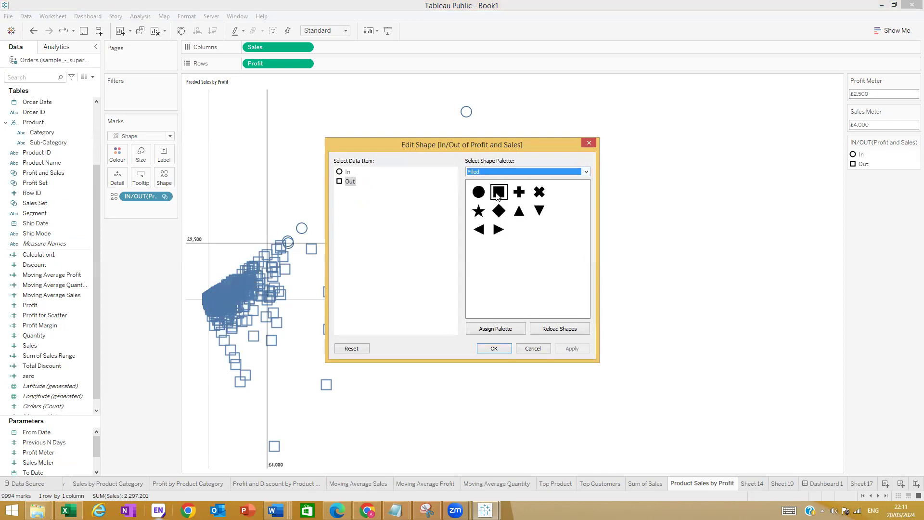
pyautogui.click(498, 193)
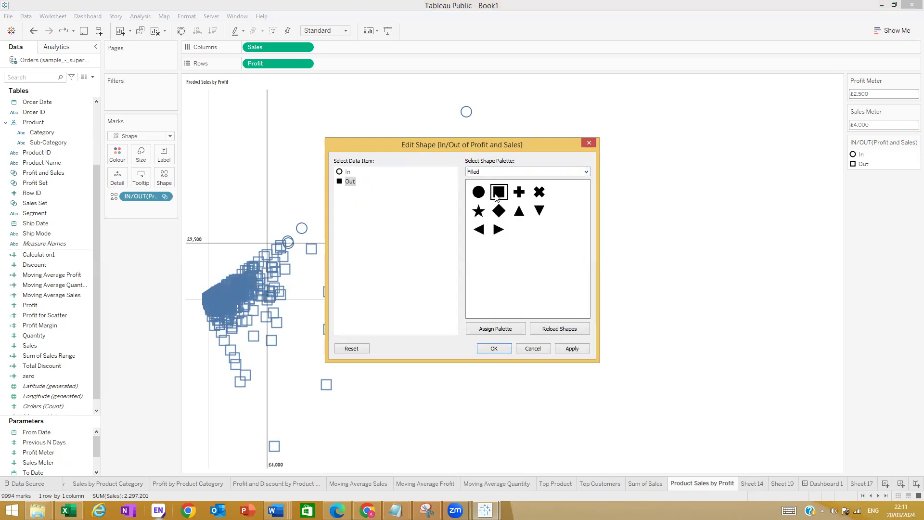
pyautogui.click(494, 348)
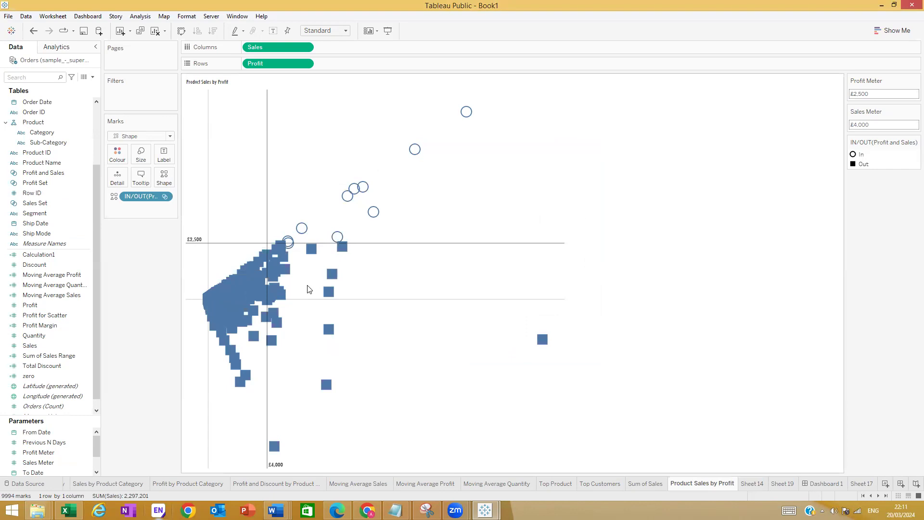
pyautogui.moveTo(290, 258)
# Create an integer parameter named Discount Meter with all values allowed, and show its control on the sheet.
pyautogui.scroll(-1, 84, 450)
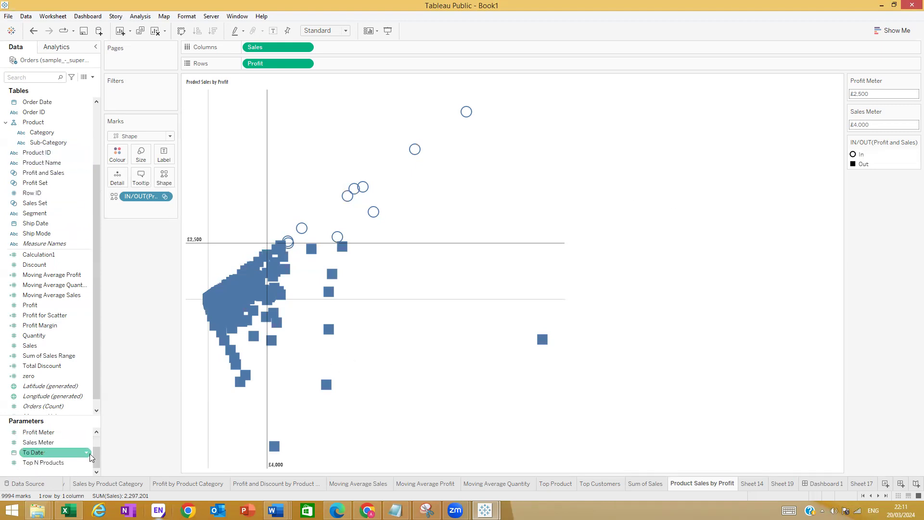
pyautogui.rightClick(70, 473)
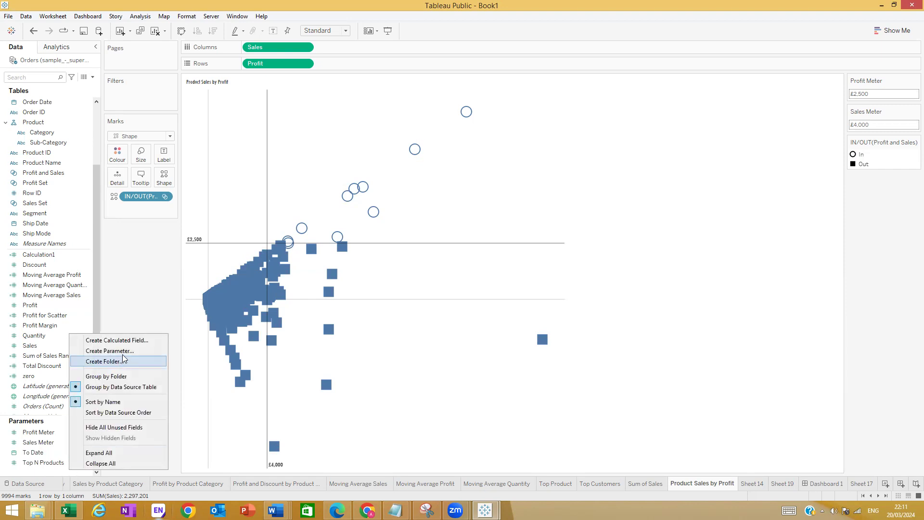
pyautogui.click(124, 350)
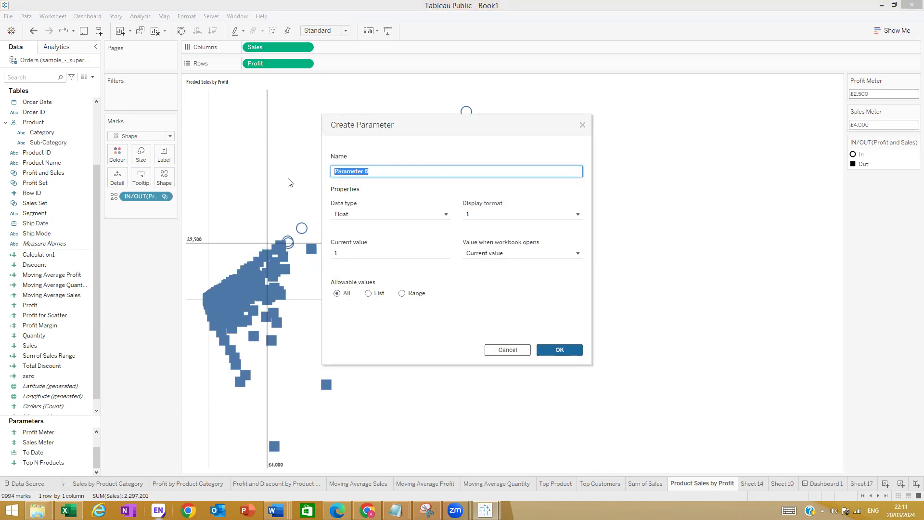
pyautogui.write('Total')
pyautogui.write('Discount Meter')
pyautogui.moveTo(351, 171); pyautogui.dragTo(319, 176)
pyautogui.press('BackSpace')
pyautogui.click(441, 215)
pyautogui.click(379, 237)
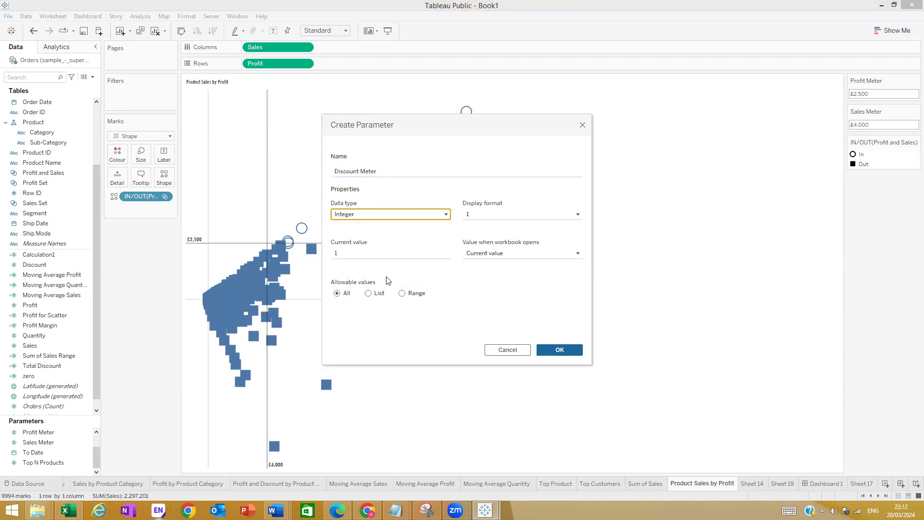
pyautogui.click(336, 294)
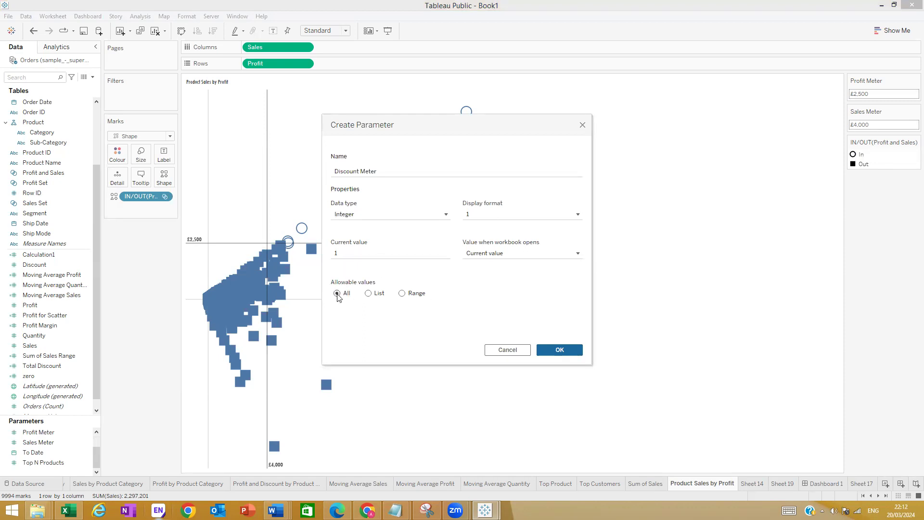
pyautogui.click(552, 347)
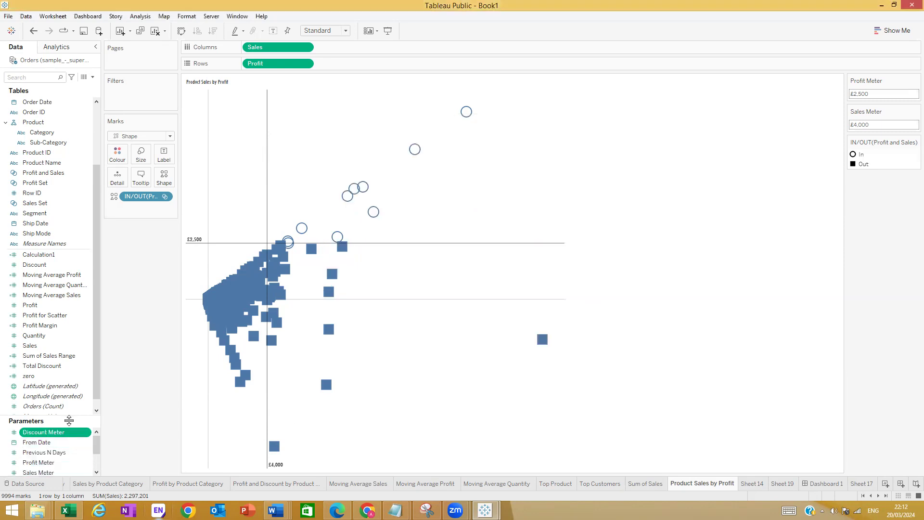
pyautogui.rightClick(70, 432)
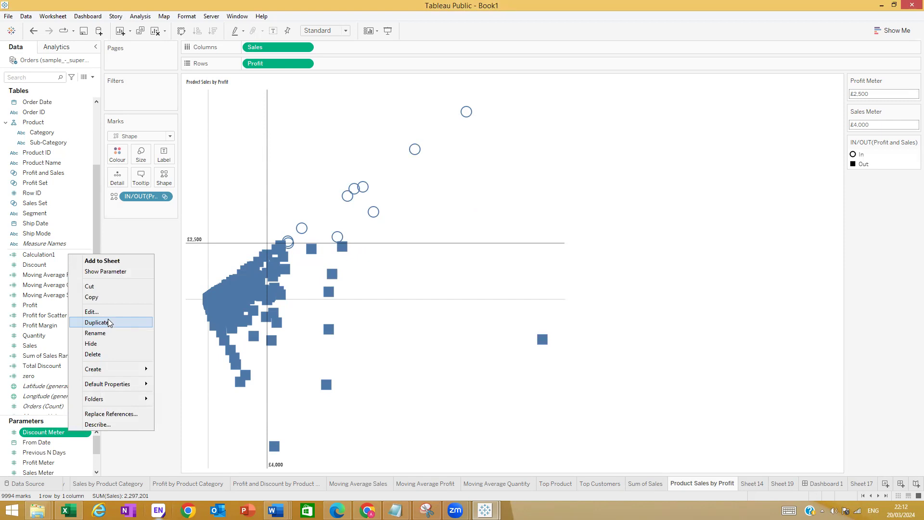
pyautogui.click(124, 271)
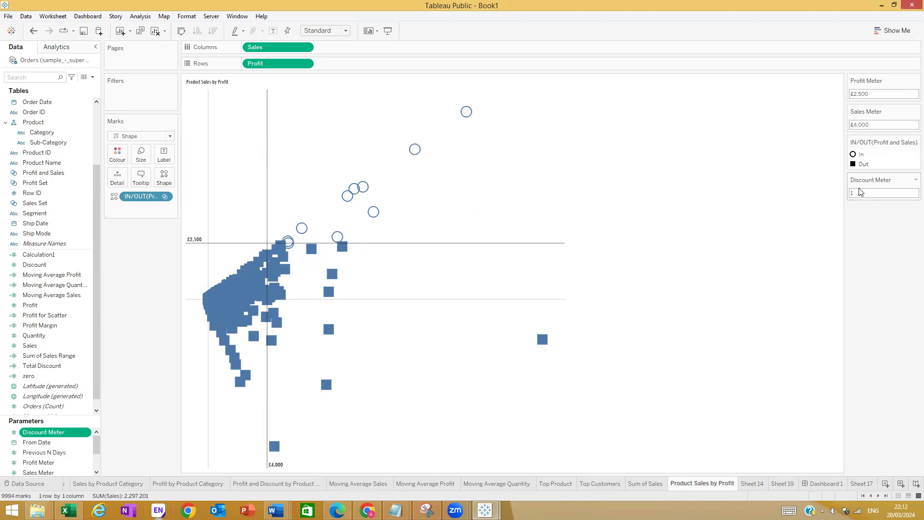
# Create a set from Row ID with the condition formula SUM([Total Discount])>=[Discount Meter].
pyautogui.click(46, 193)
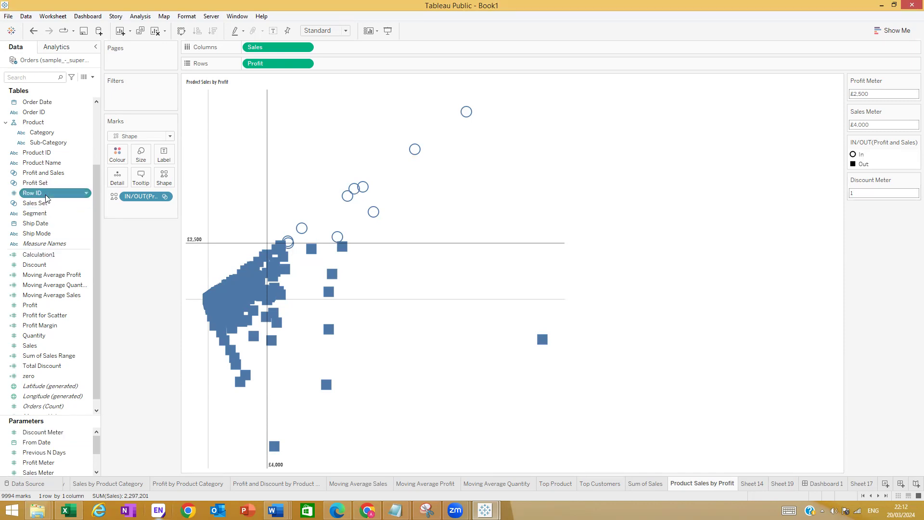
pyautogui.rightClick(46, 198)
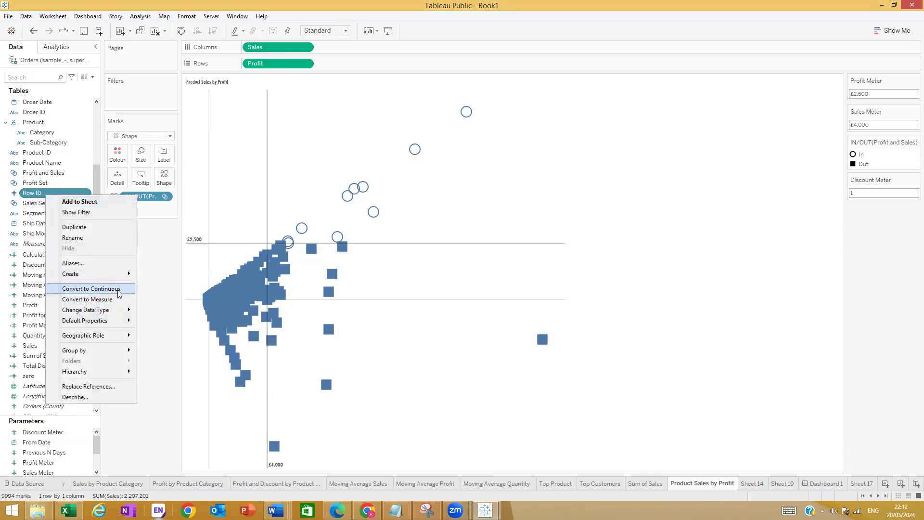
pyautogui.moveTo(117, 272)
pyautogui.click(155, 285)
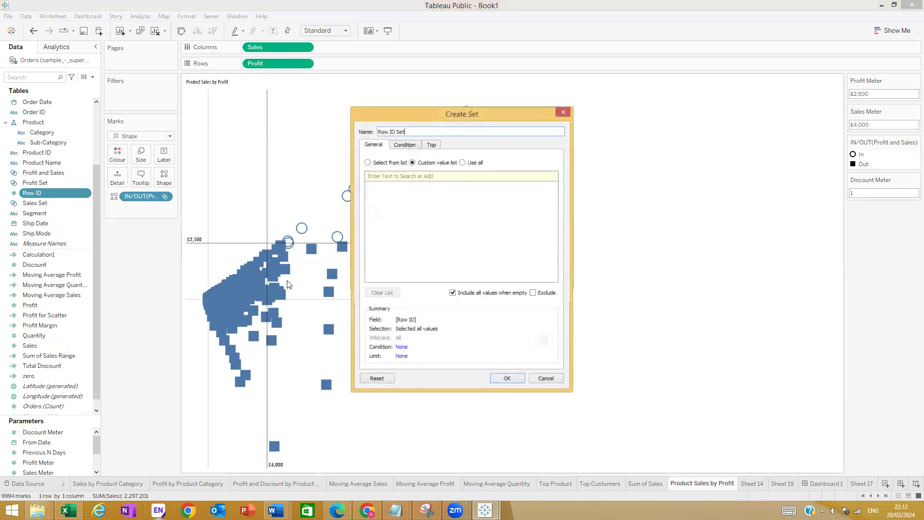
pyautogui.click(407, 147)
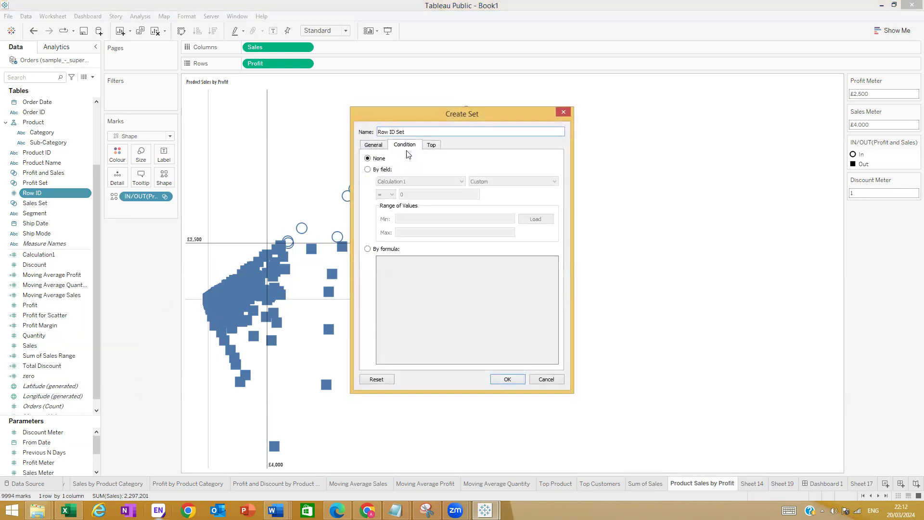
pyautogui.click(367, 249)
pyautogui.write('Sum')
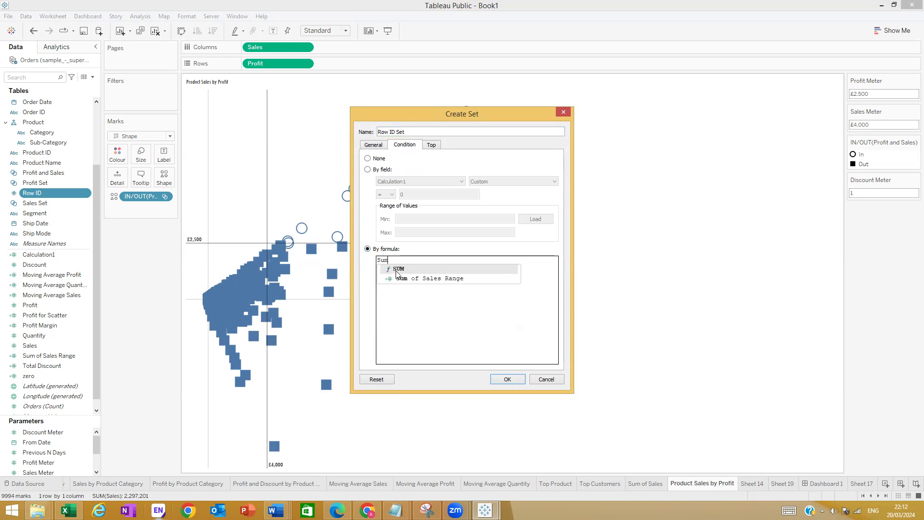
pyautogui.click(398, 269)
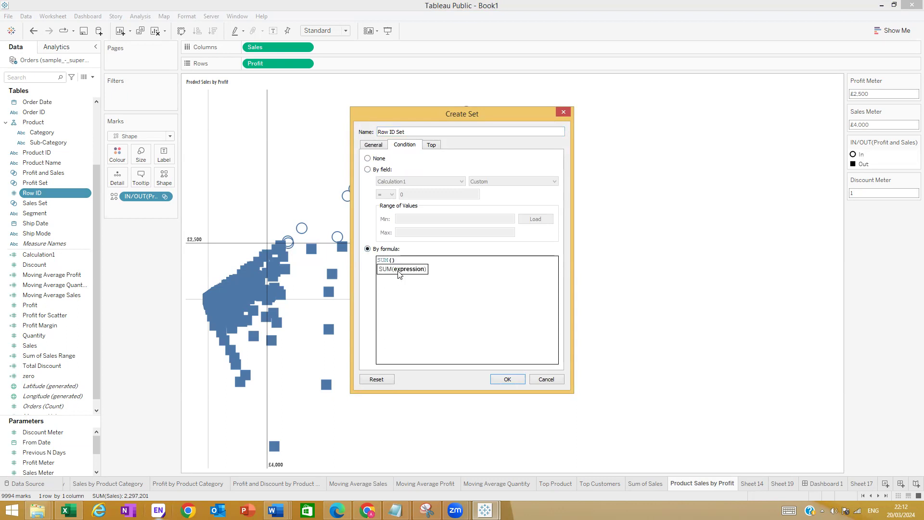
pyautogui.write('tot')
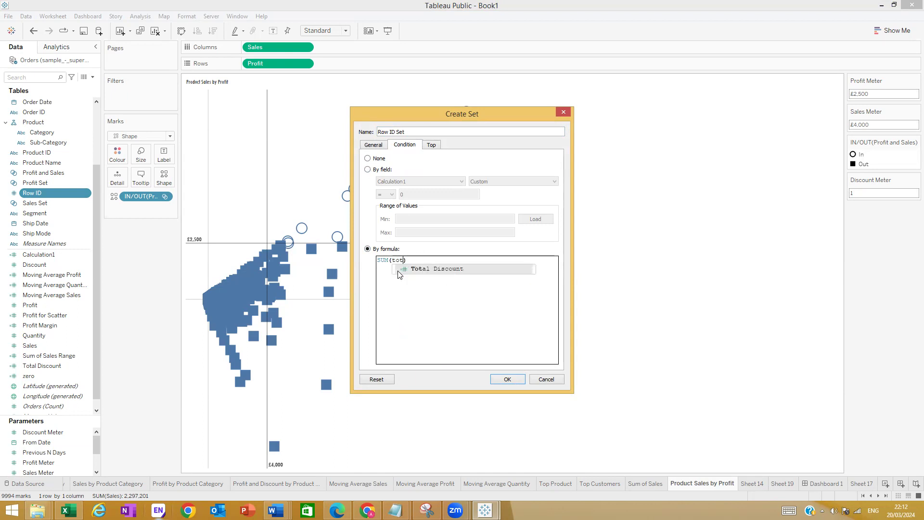
pyautogui.click(412, 267)
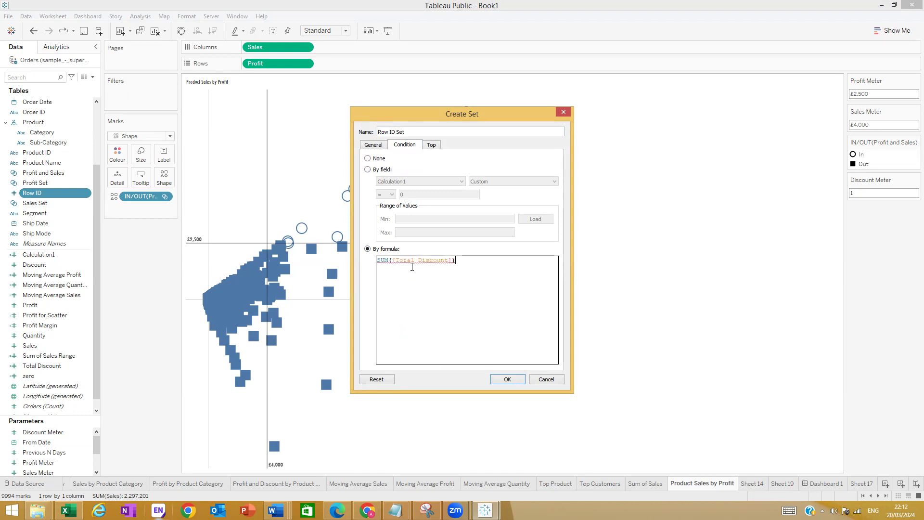
pyautogui.write('>=Dis')
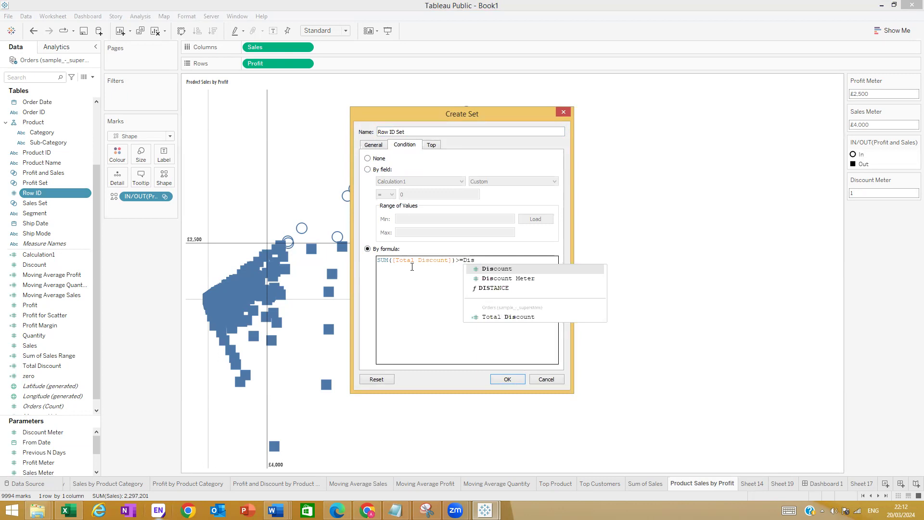
pyautogui.click(487, 280)
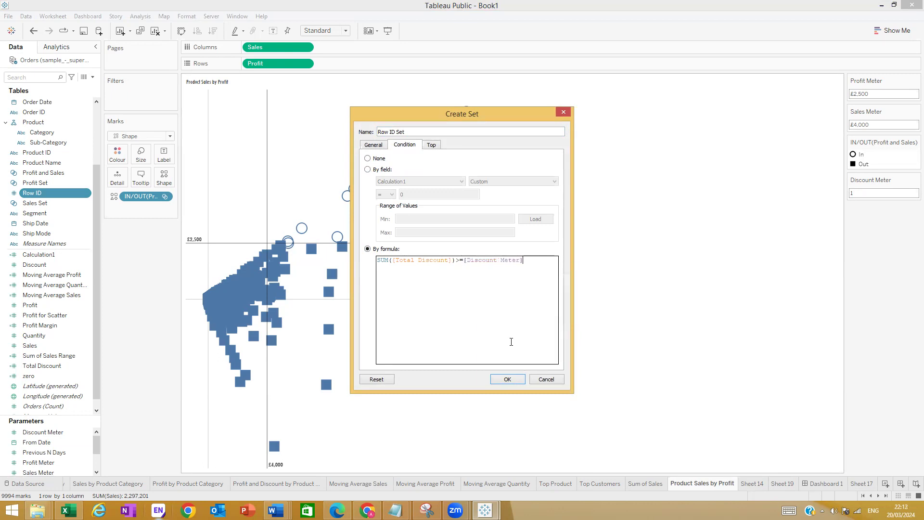
pyautogui.click(507, 379)
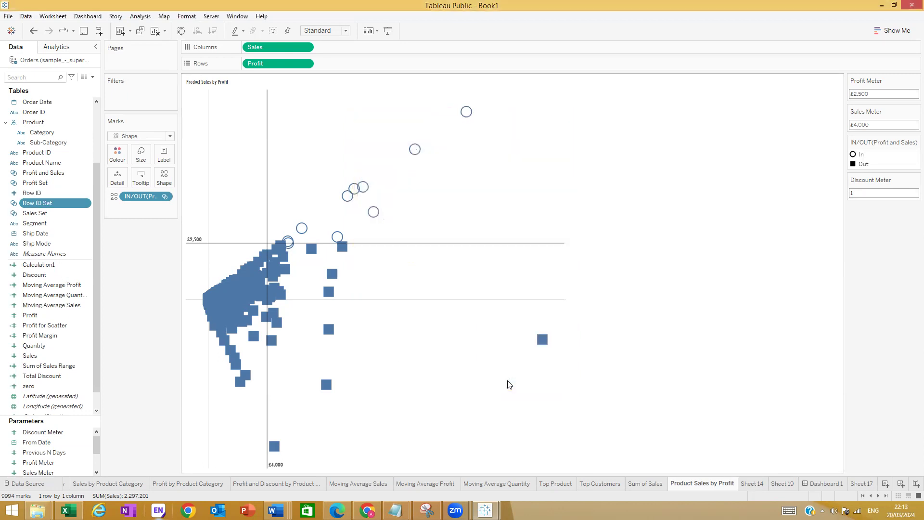
# Colour the scatter plot marks by the Row ID Set, and set the Discount Meter parameter to 1000.
pyautogui.moveTo(34, 204); pyautogui.dragTo(122, 154)
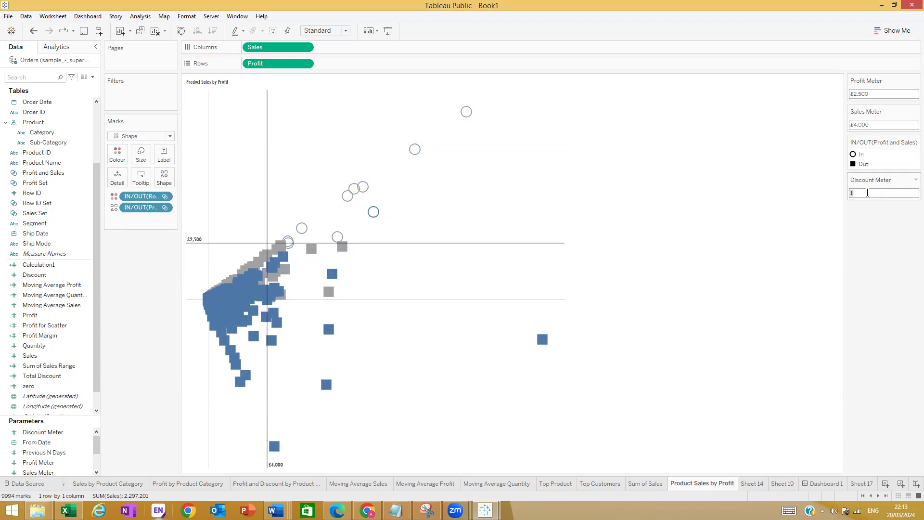
pyautogui.write('000')
pyautogui.press('Return')
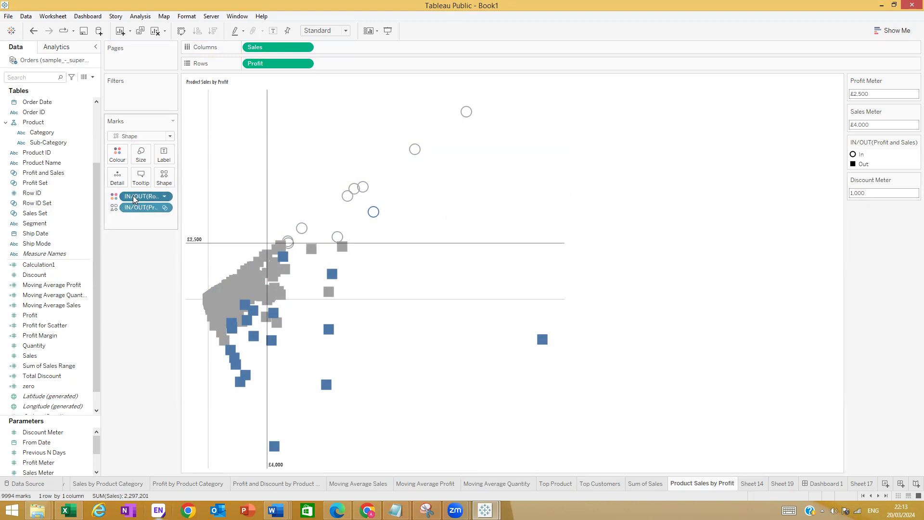
# Move the Row ID Set from colour to shape in place of Profit and Sales, and remove it from the marks.
pyautogui.moveTo(134, 199); pyautogui.dragTo(162, 181)
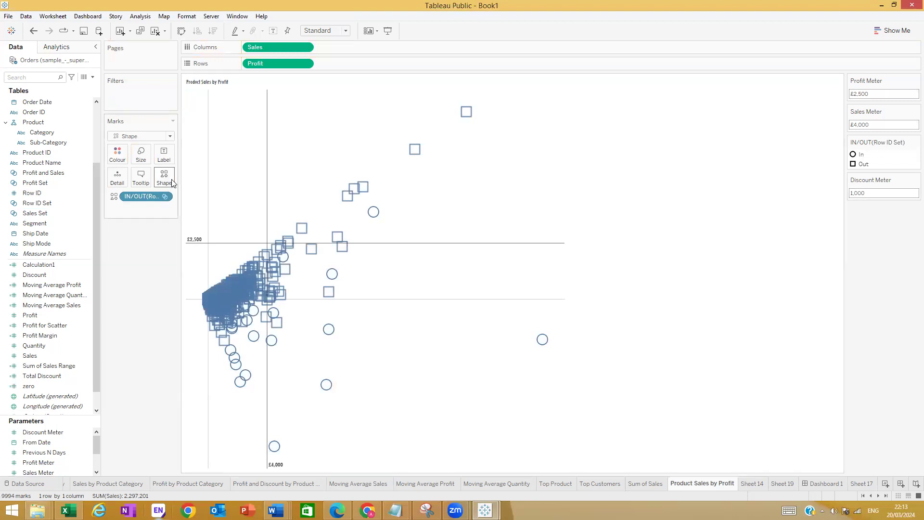
pyautogui.moveTo(139, 197); pyautogui.dragTo(146, 271)
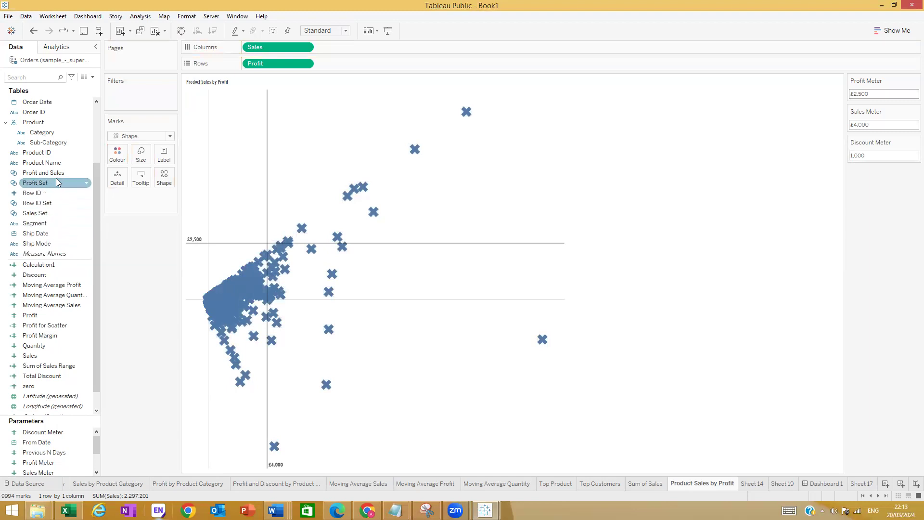
# Rename the Row ID Set as Discount Set.
pyautogui.rightClick(41, 203)
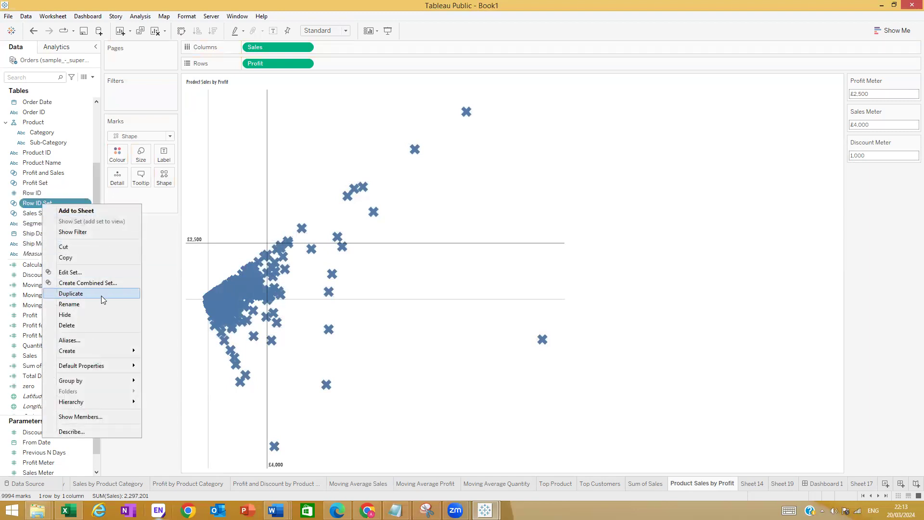
pyautogui.click(84, 271)
pyautogui.moveTo(416, 132); pyautogui.dragTo(351, 132)
pyautogui.write('D')
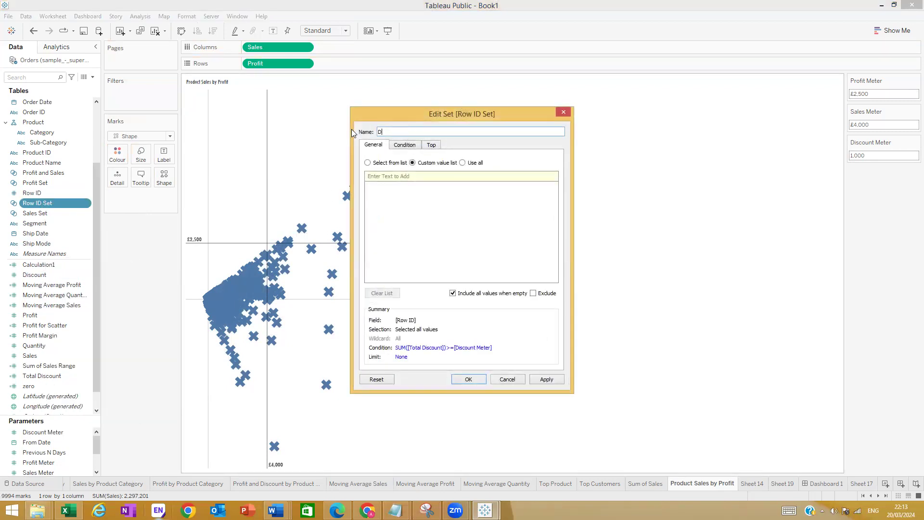
pyautogui.write('iscount Set')
pyautogui.click(469, 379)
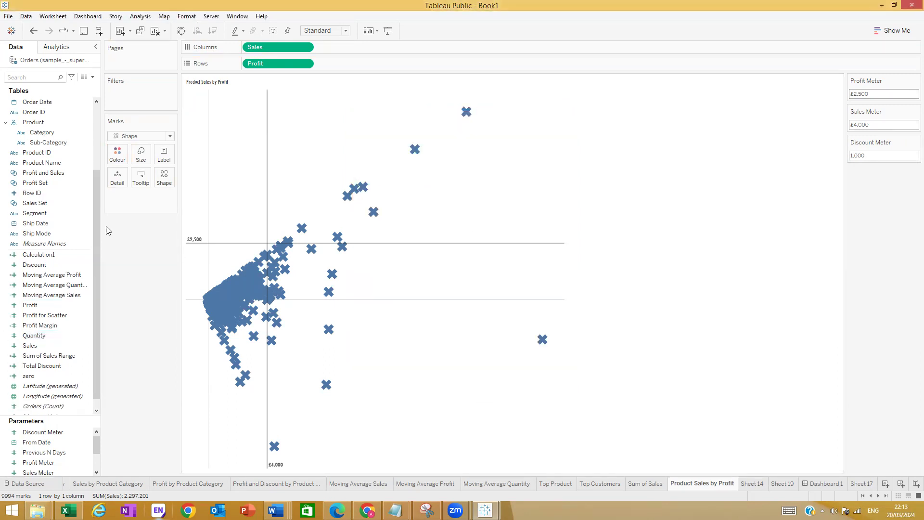
# Colour the scatter plot marks by the Profit and Sales set, and show the Discount Set by shape.
pyautogui.moveTo(21, 177); pyautogui.dragTo(117, 159)
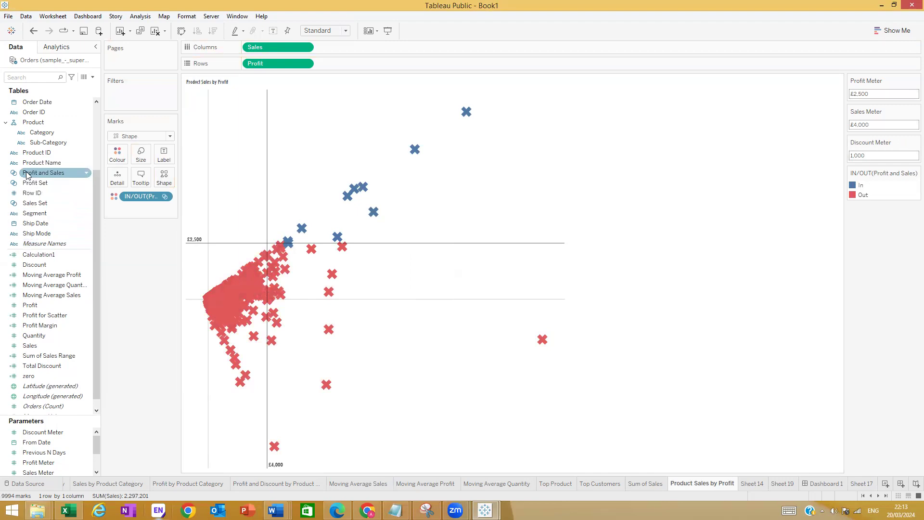
pyautogui.click(29, 209)
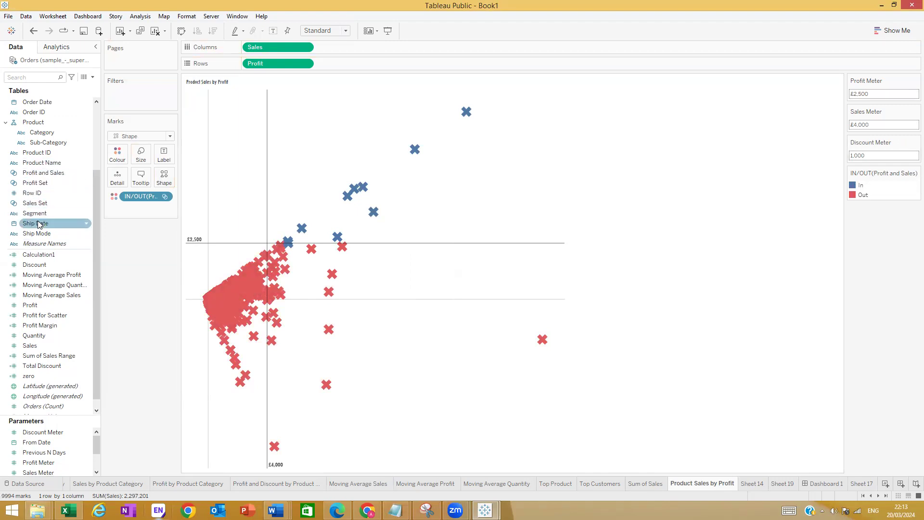
pyautogui.click(38, 202)
pyautogui.click(41, 182)
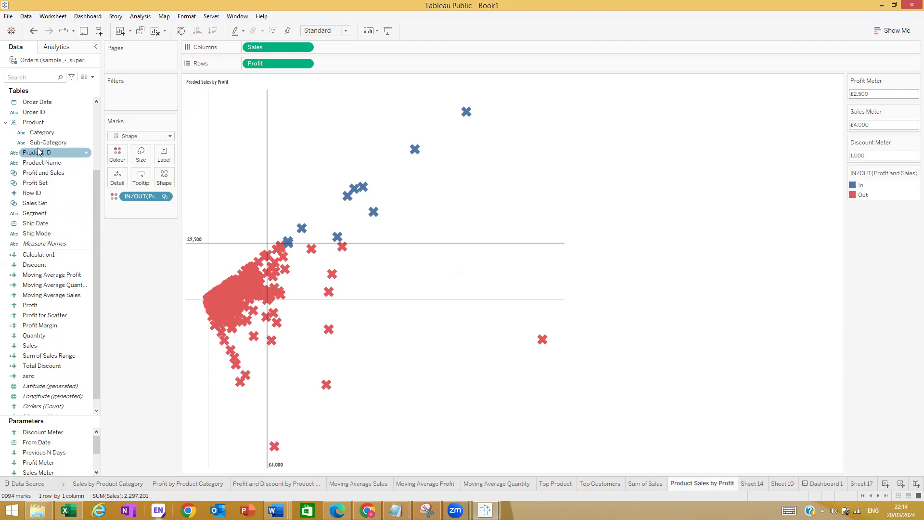
pyautogui.scroll(2, 93, 183)
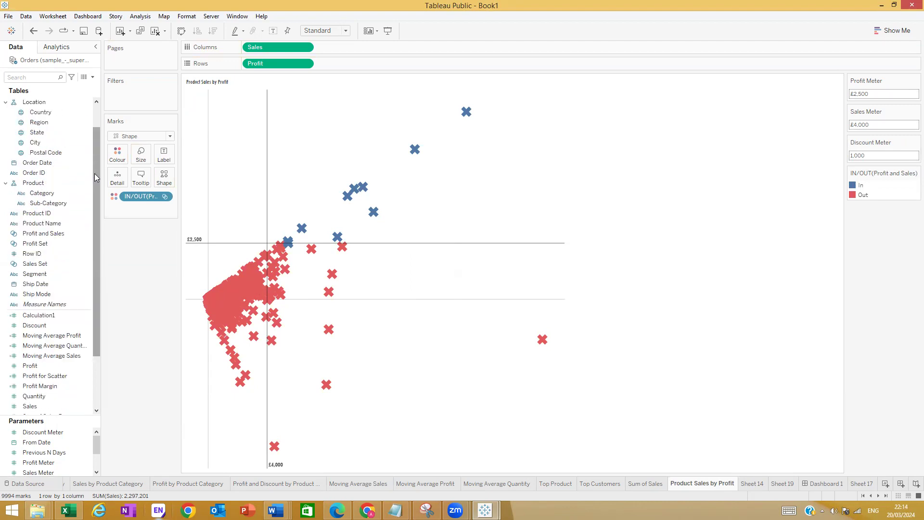
pyautogui.scroll(1, 65, 177)
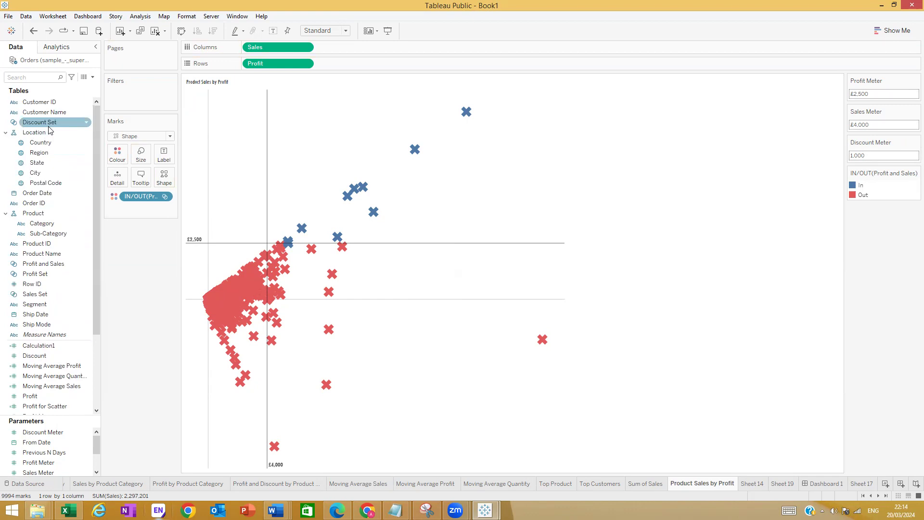
pyautogui.moveTo(47, 125); pyautogui.dragTo(164, 178)
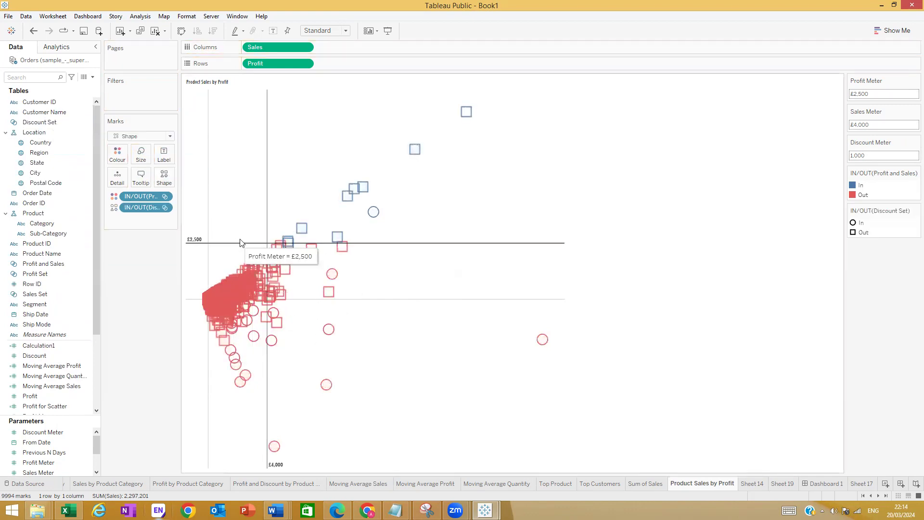